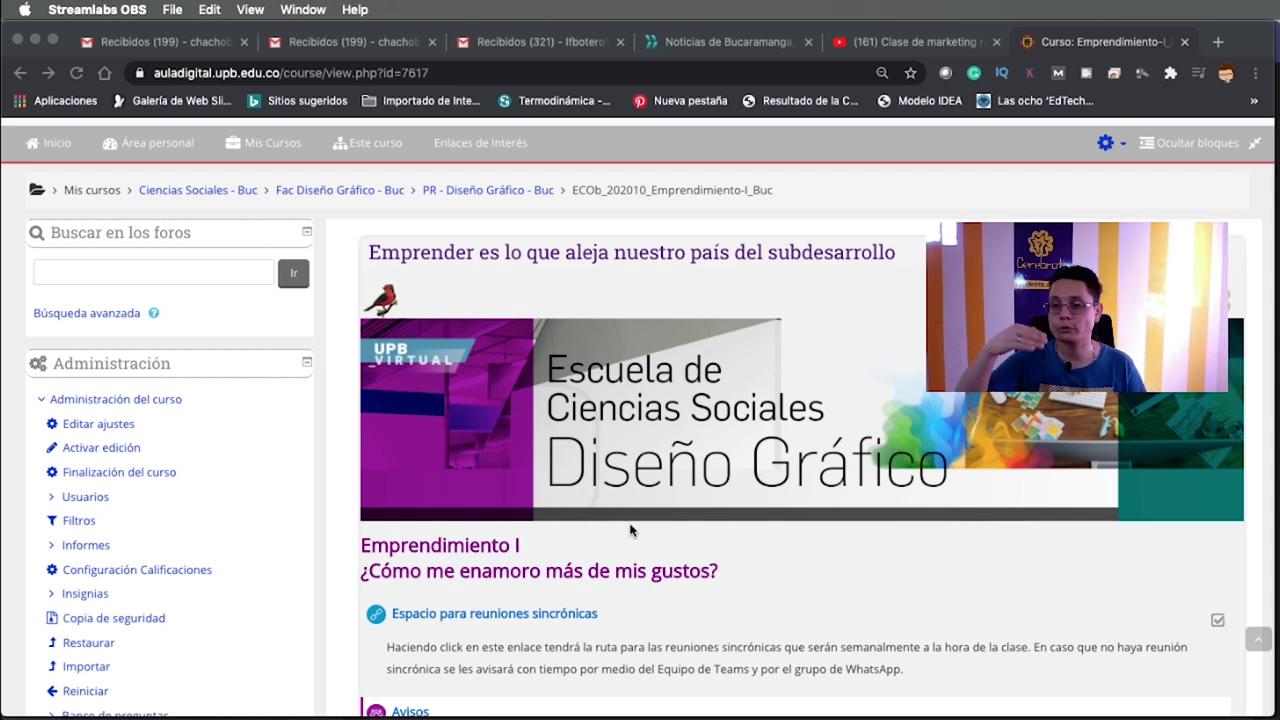
scroll(348, 501, up, 3)
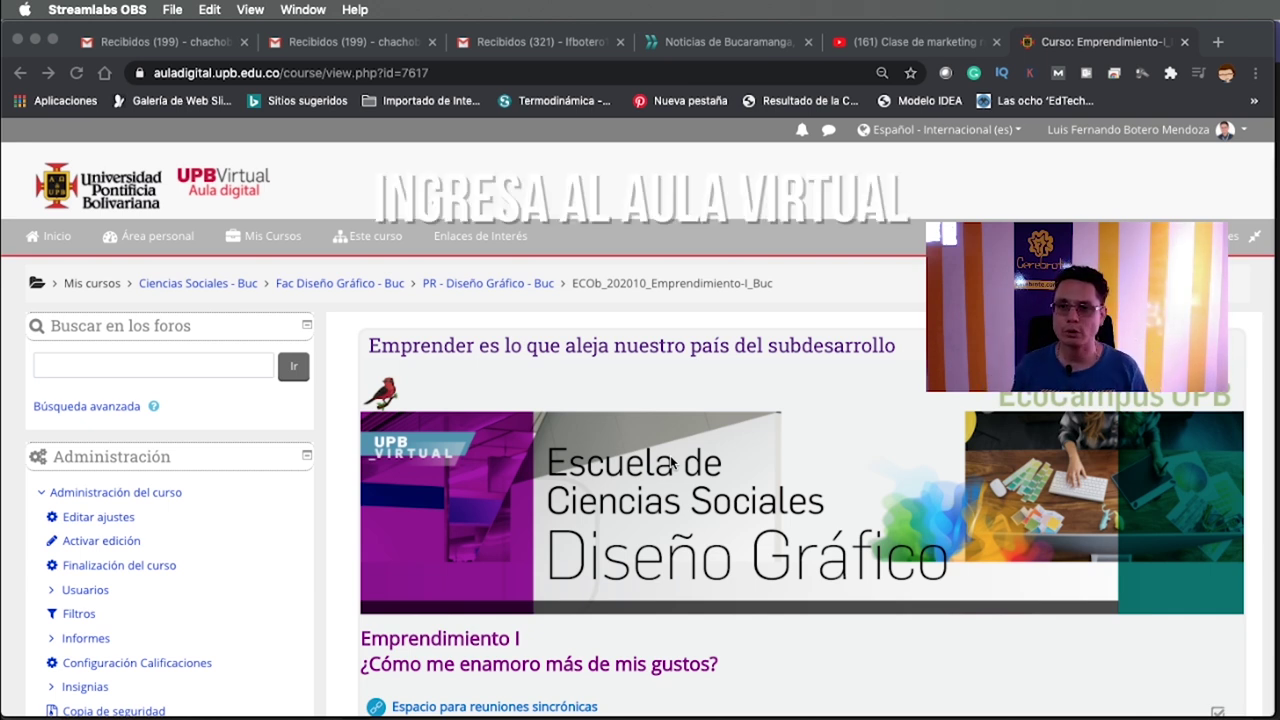
scroll(470, 540, down, 3)
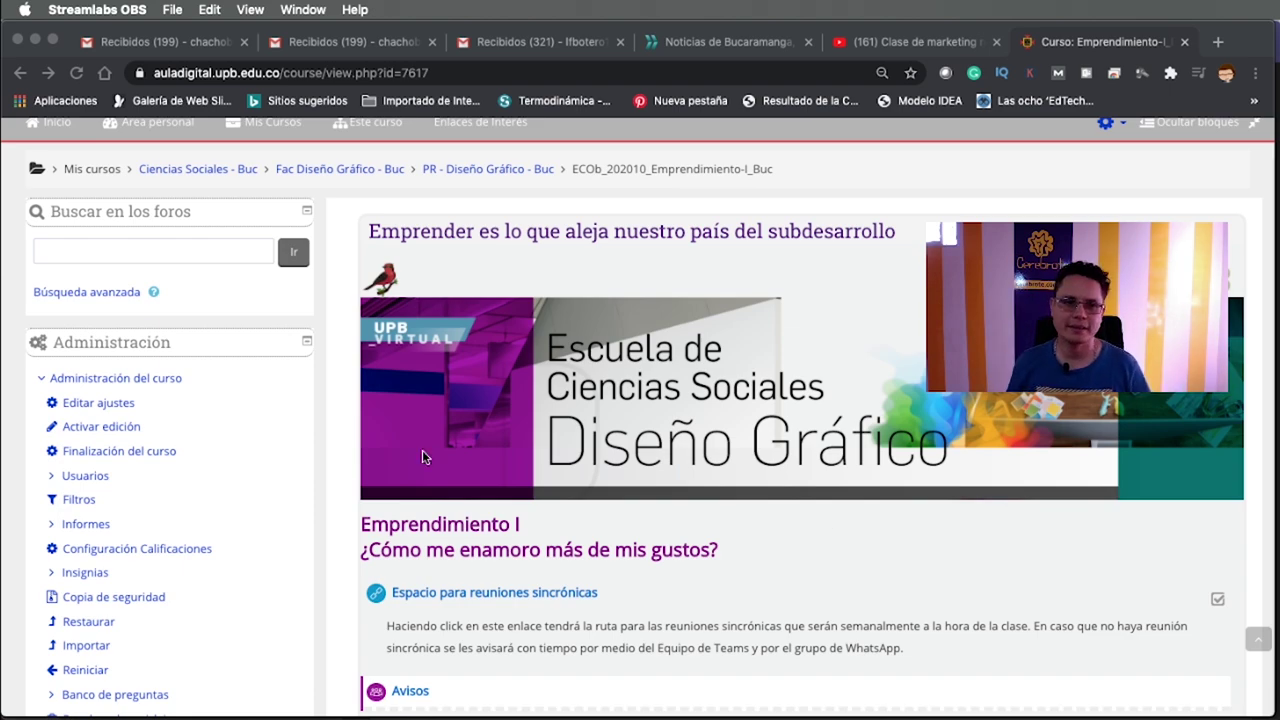
scroll(375, 446, down, 15)
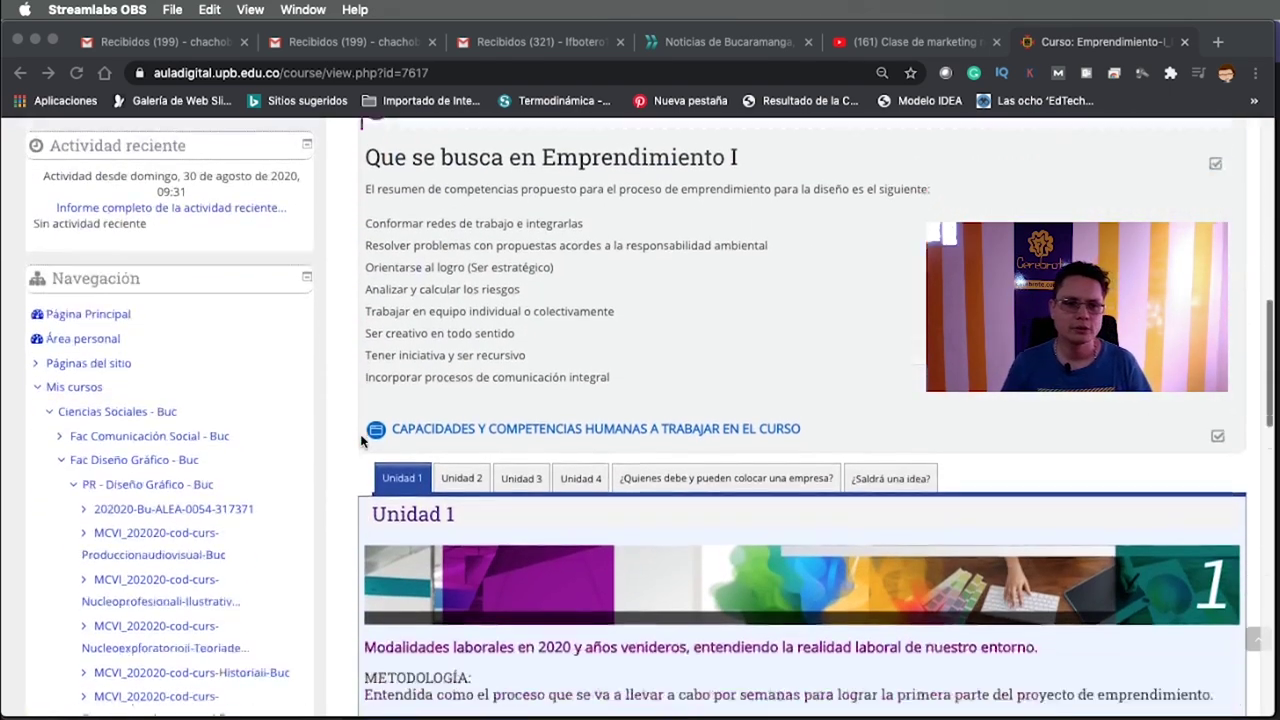
scroll(362, 441, down, 5)
scroll(363, 443, up, 20)
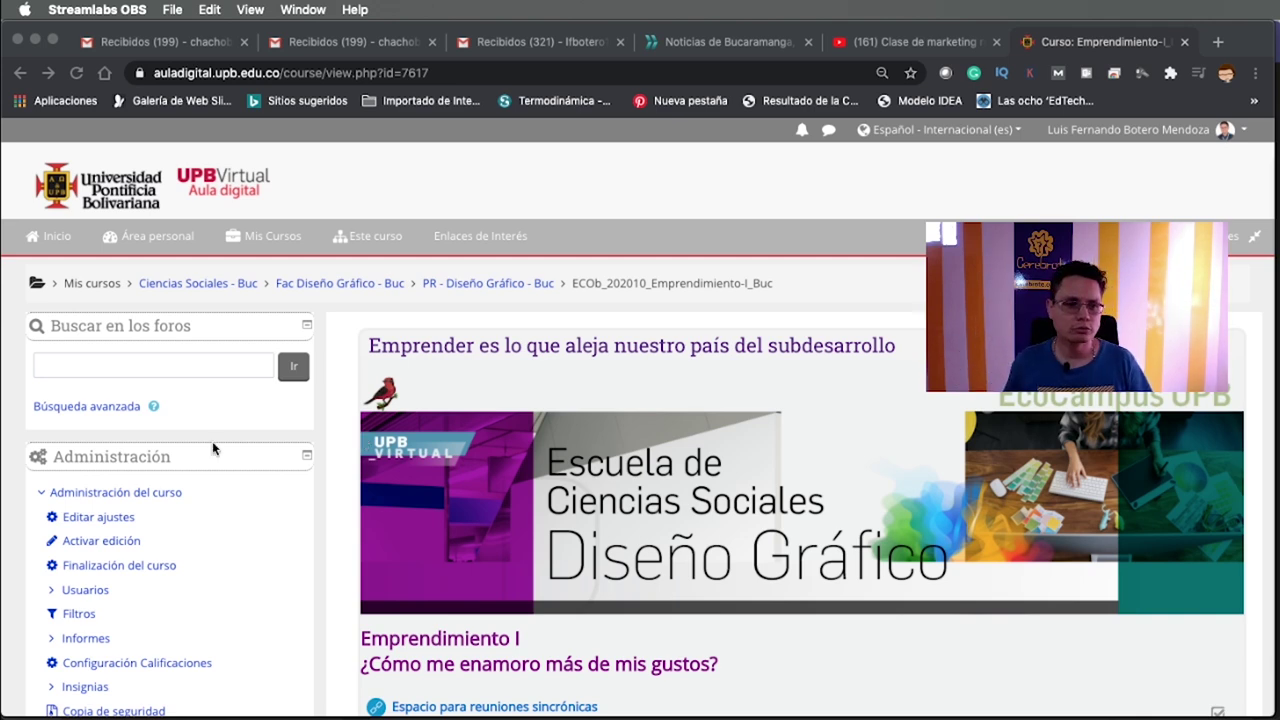
Open the Usuarios matriculados list for the Emprendimiento I course from its user administration options.
scroll(248, 542, down, 4)
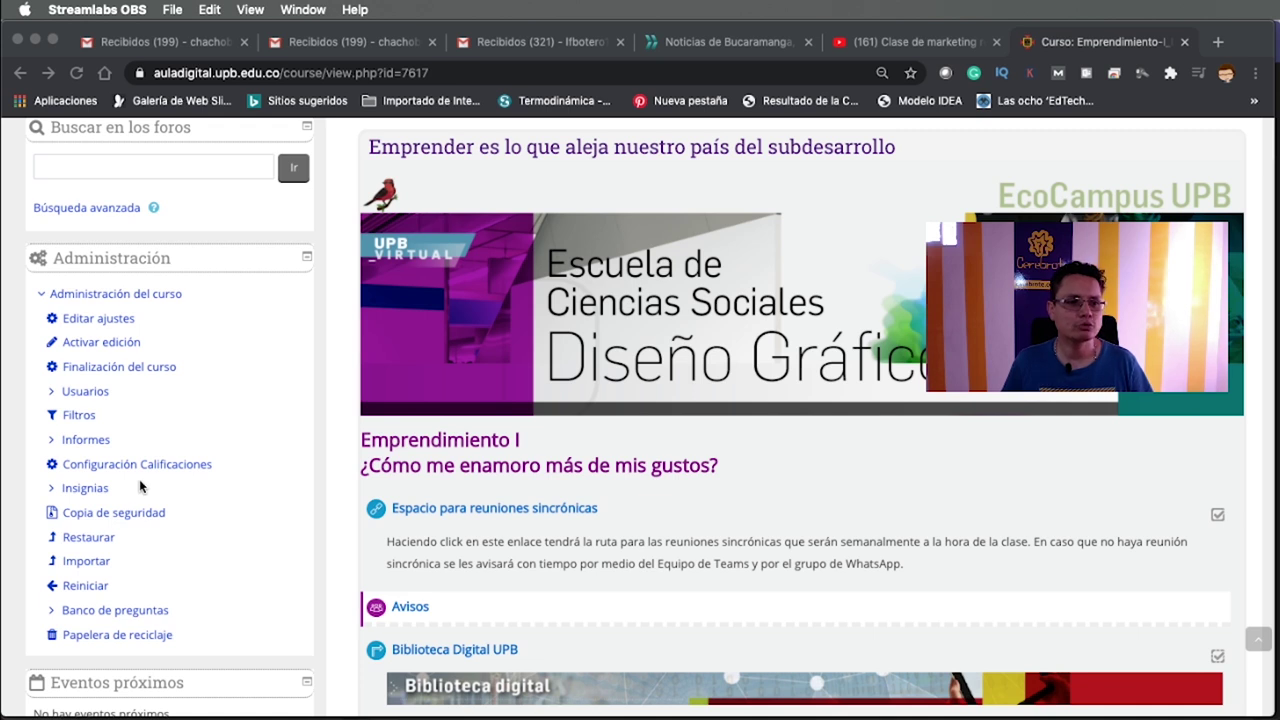
click(77, 397)
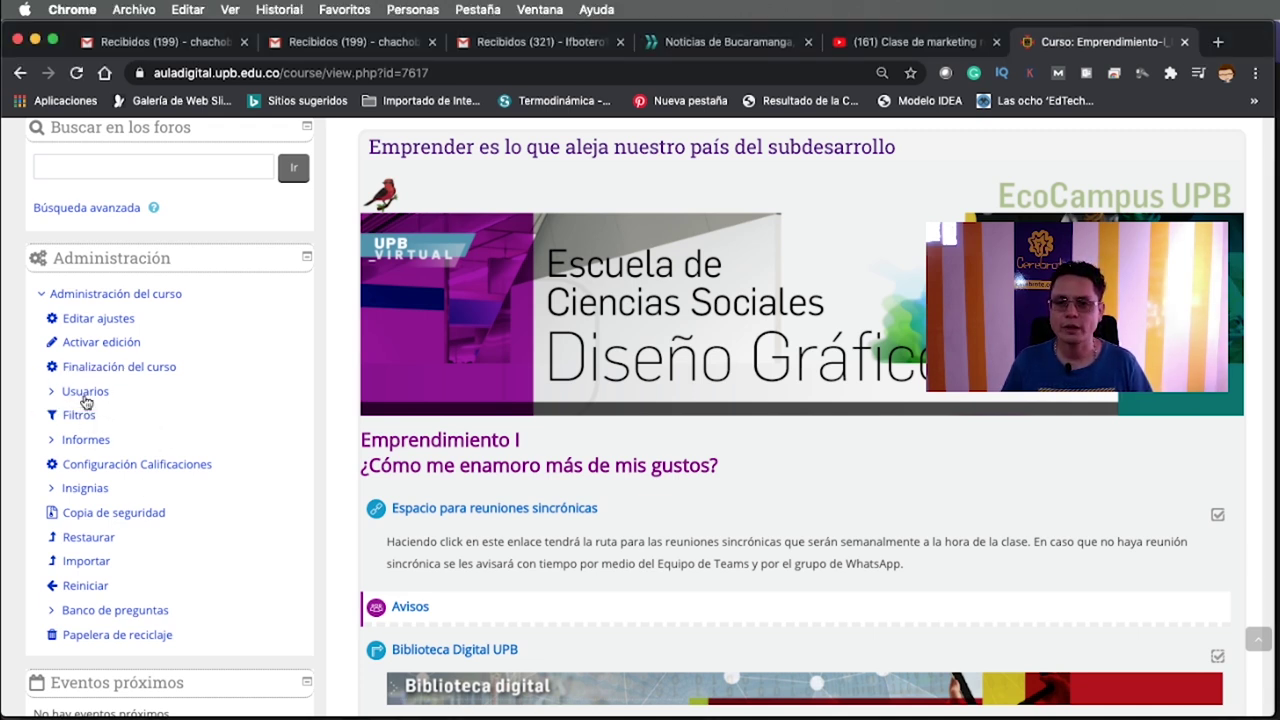
click(85, 392)
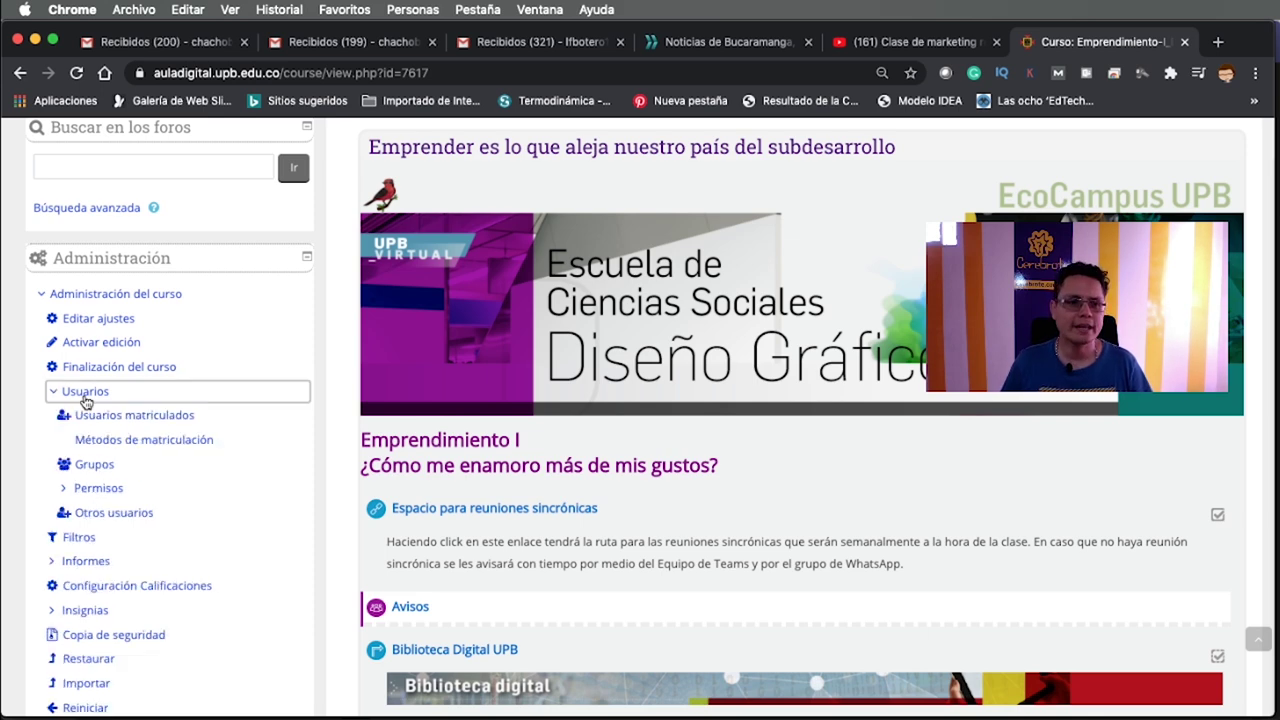
click(99, 418)
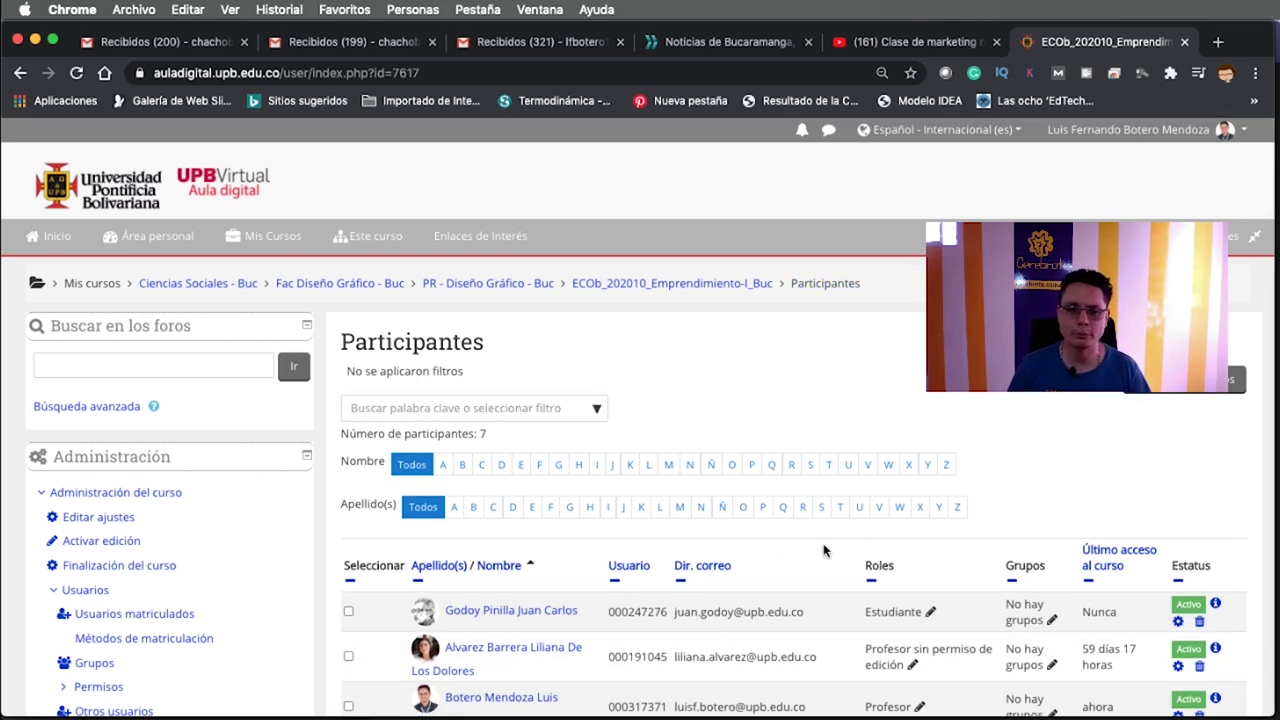
Enlarge the page and review the course participants, checking each one's role and last access to the course.
scroll(854, 528, down, 5)
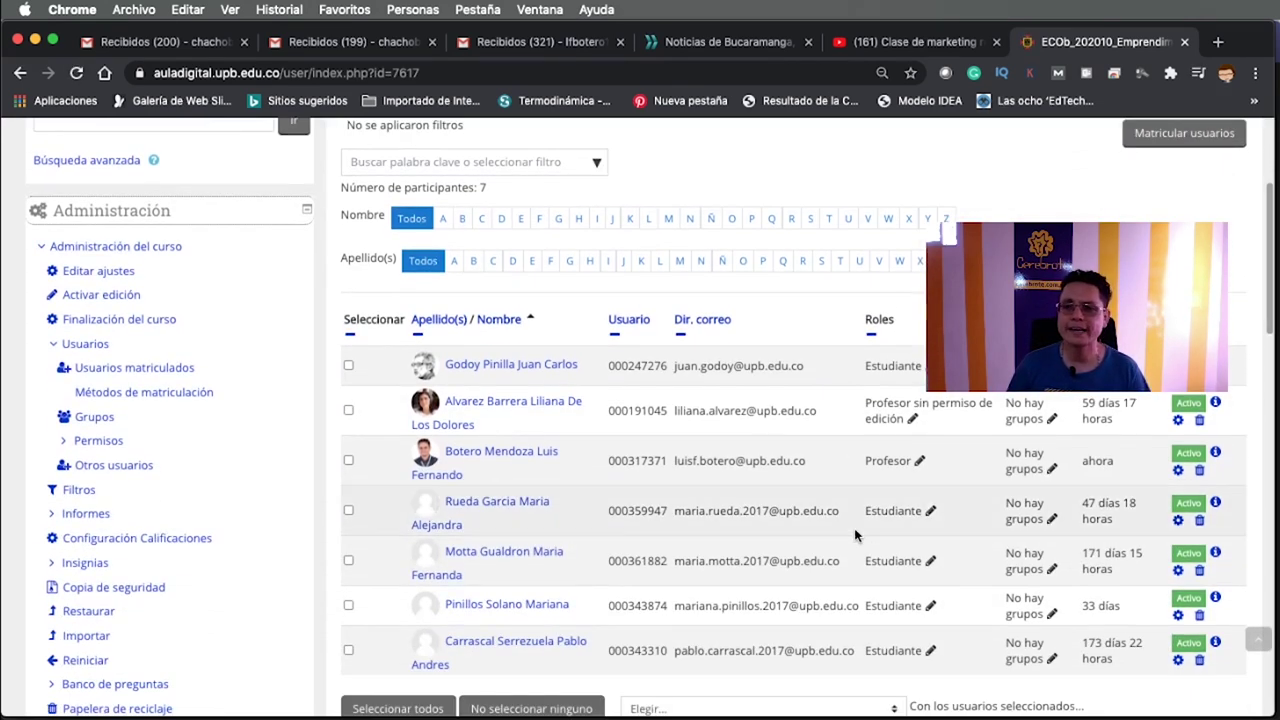
scroll(855, 532, down, 1)
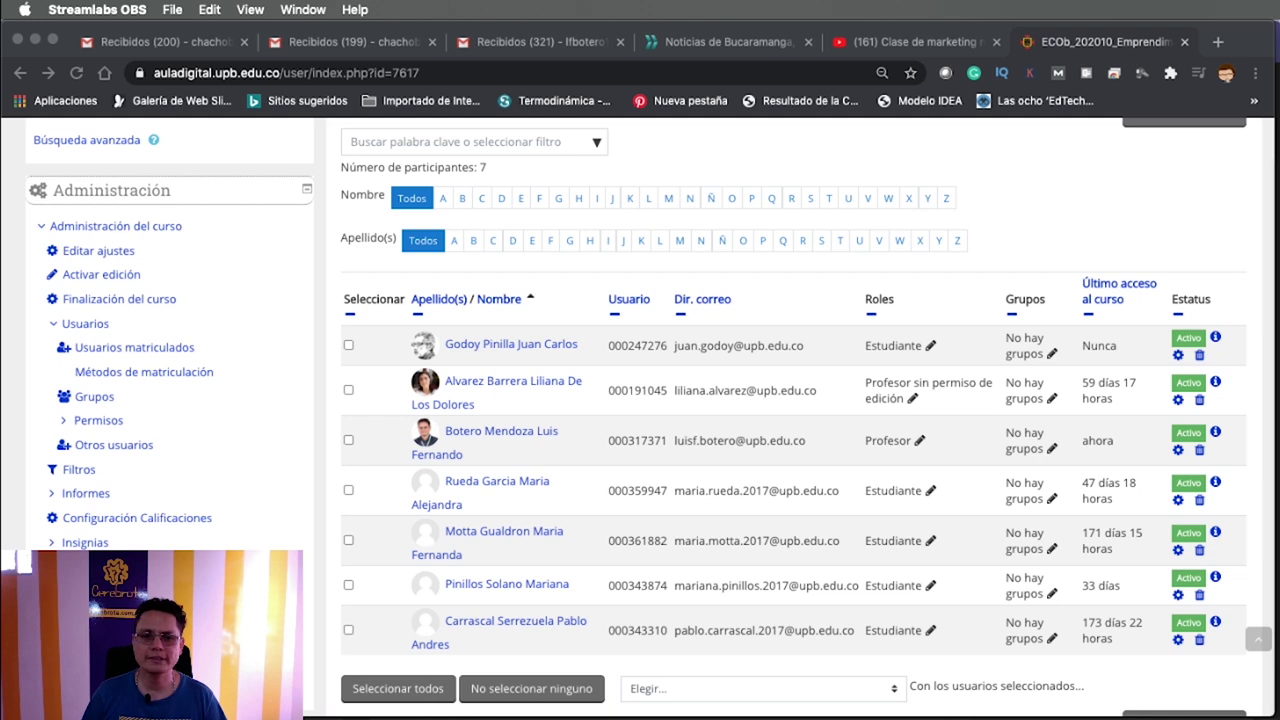
scroll(1050, 462, down, 3)
scroll(1050, 462, up, 2)
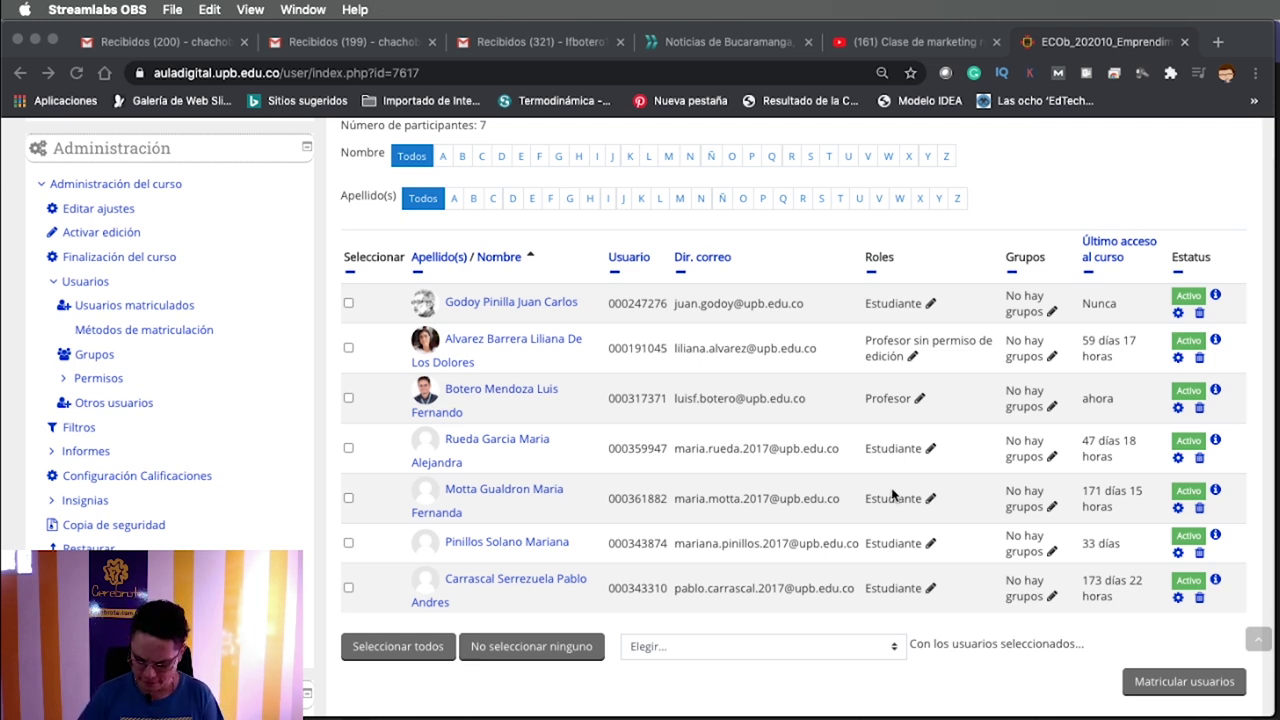
click(318, 487)
key(super+plus)
key(super+plus)
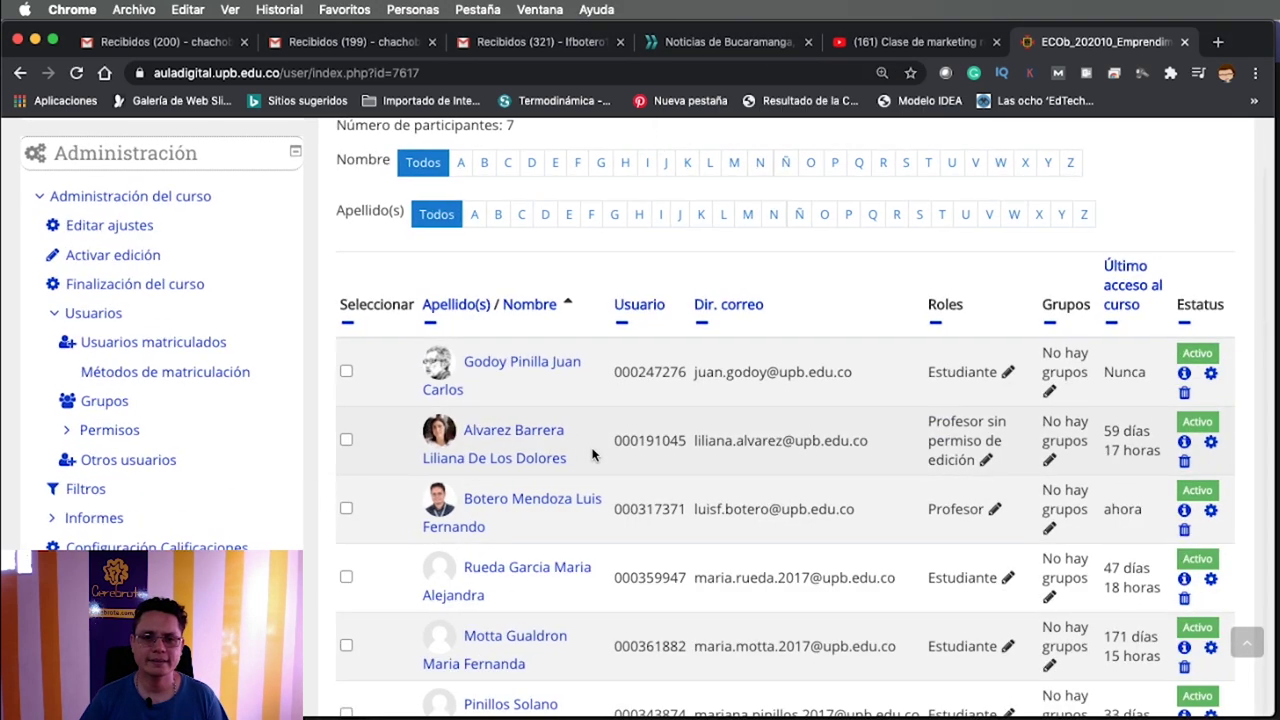
scroll(590, 454, down, 3)
scroll(592, 455, down, 2)
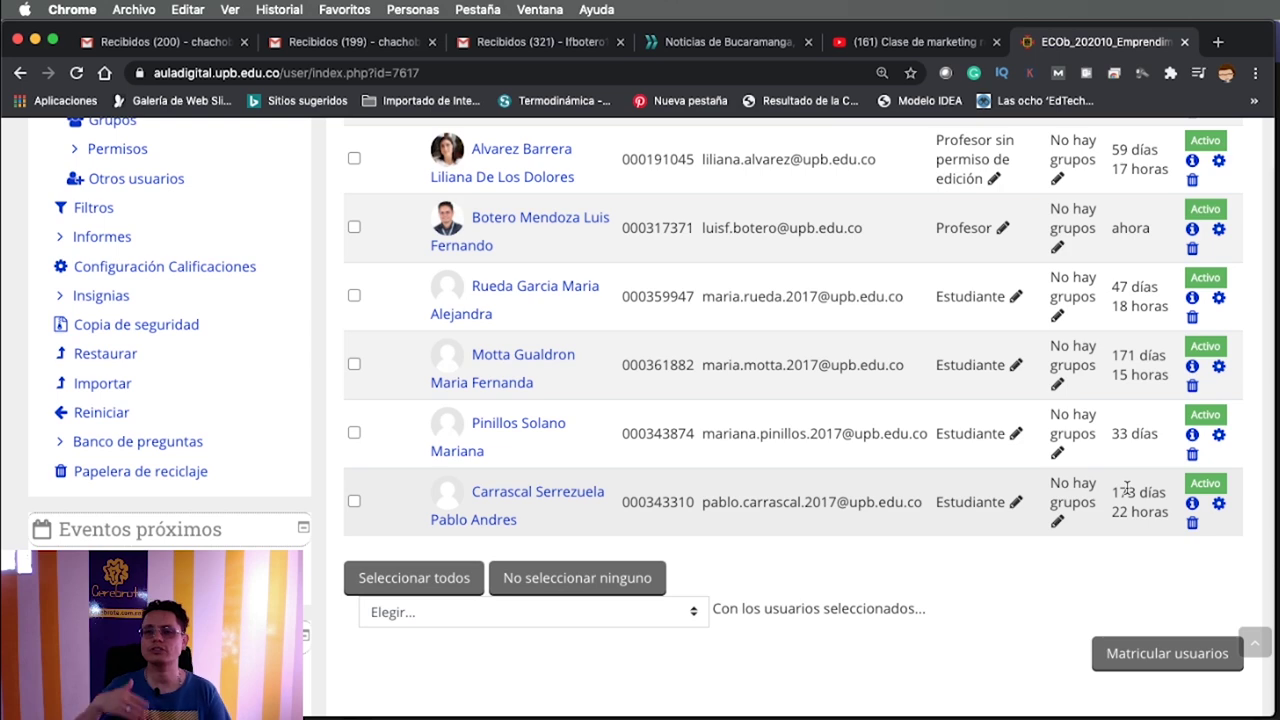
scroll(1127, 488, up, 5)
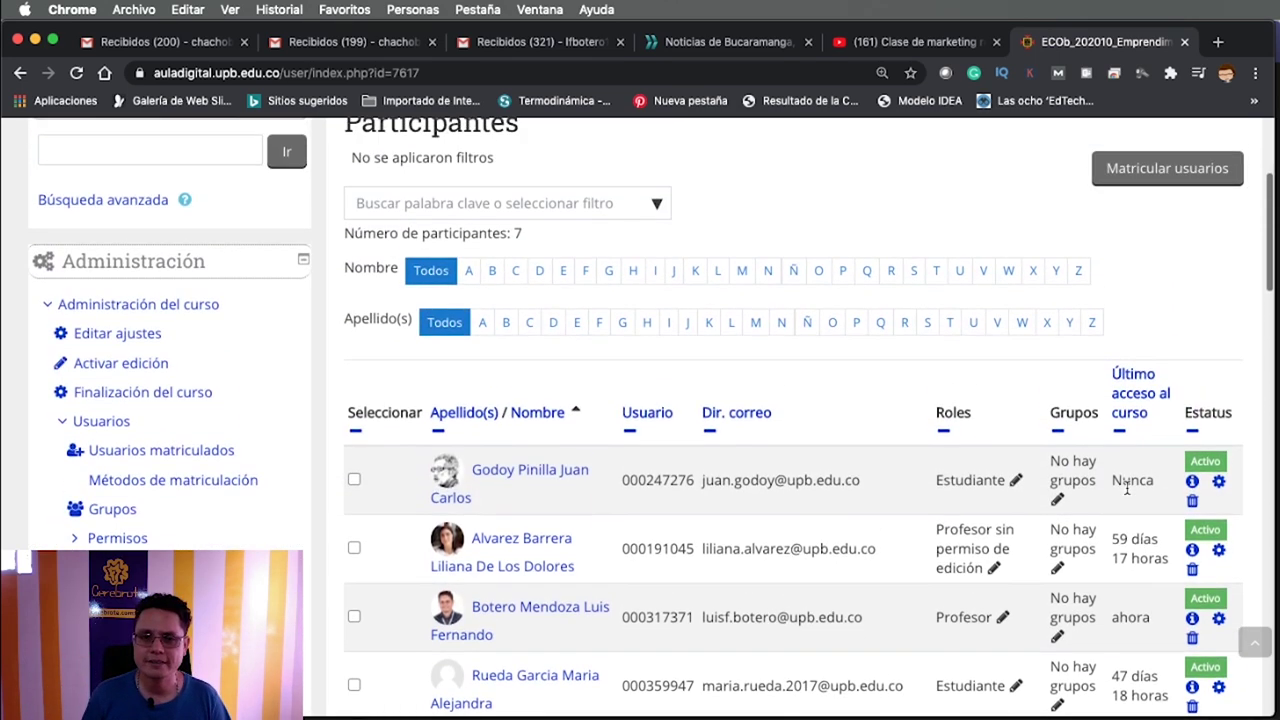
scroll(1127, 488, down, 1)
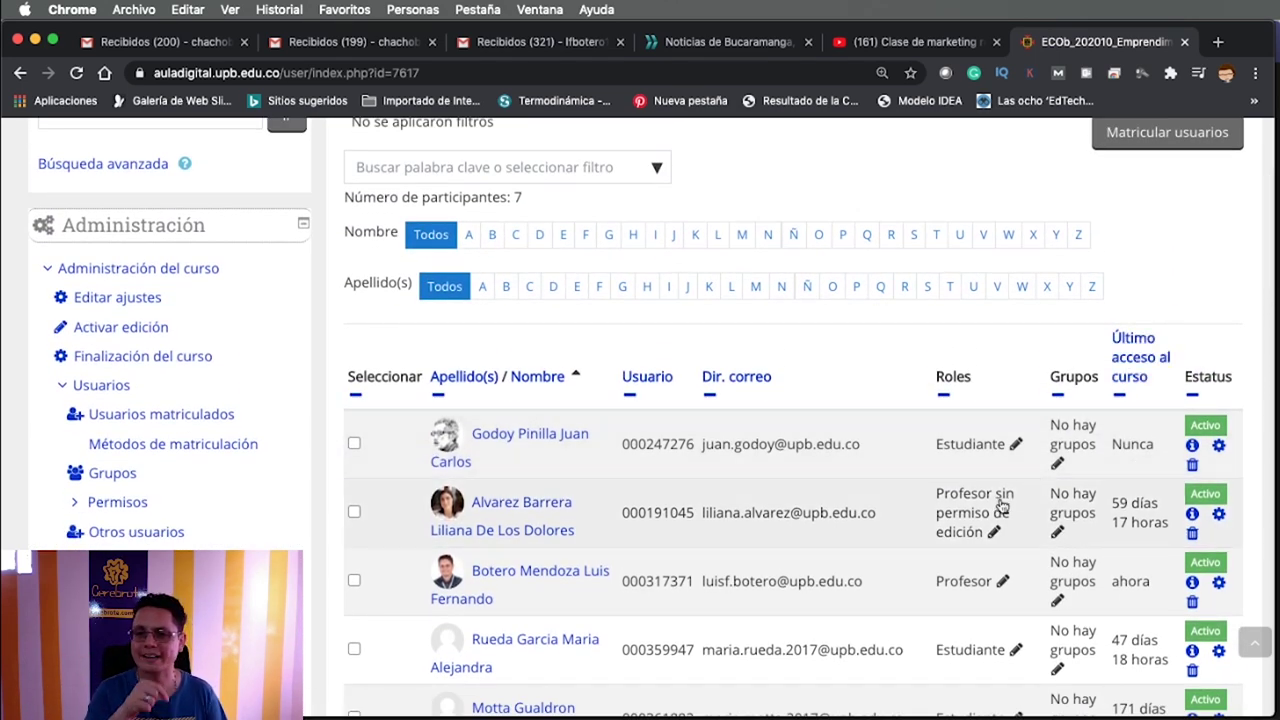
scroll(1000, 505, down, 5)
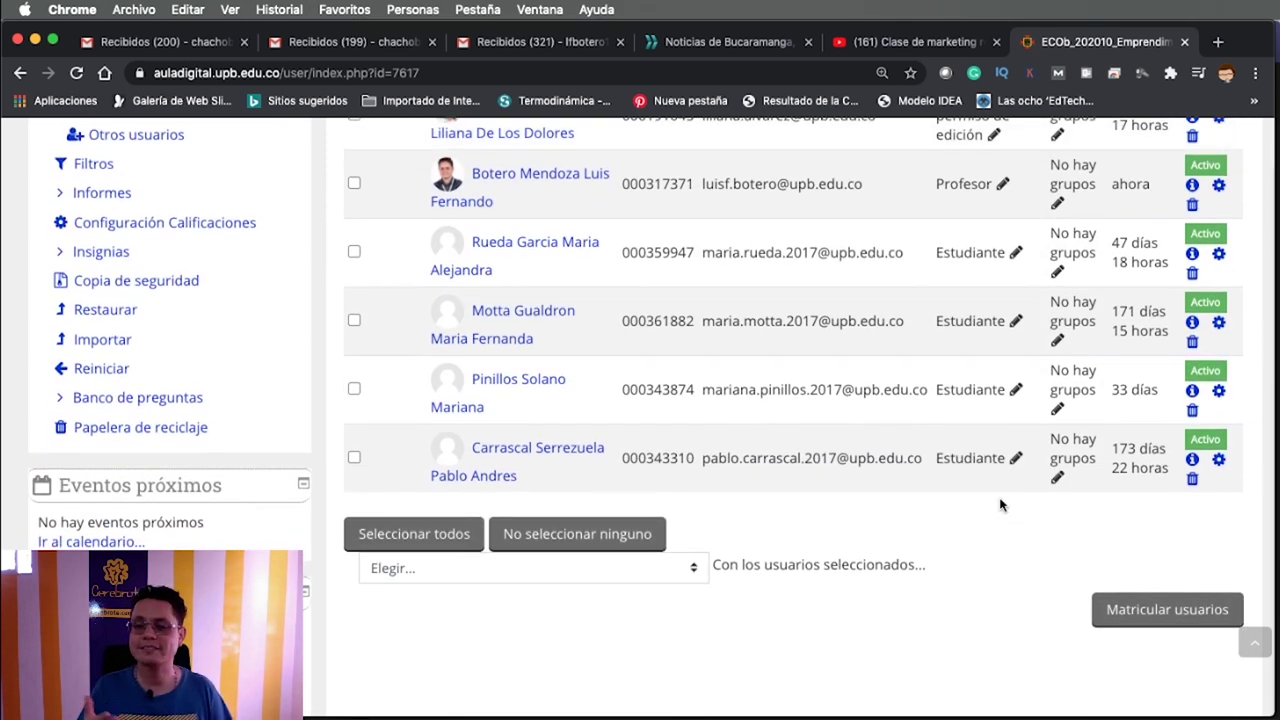
Unenrol the last two students in the participants list from the Emprendimiento-I_Buc course, confirming each removal.
click(1193, 483)
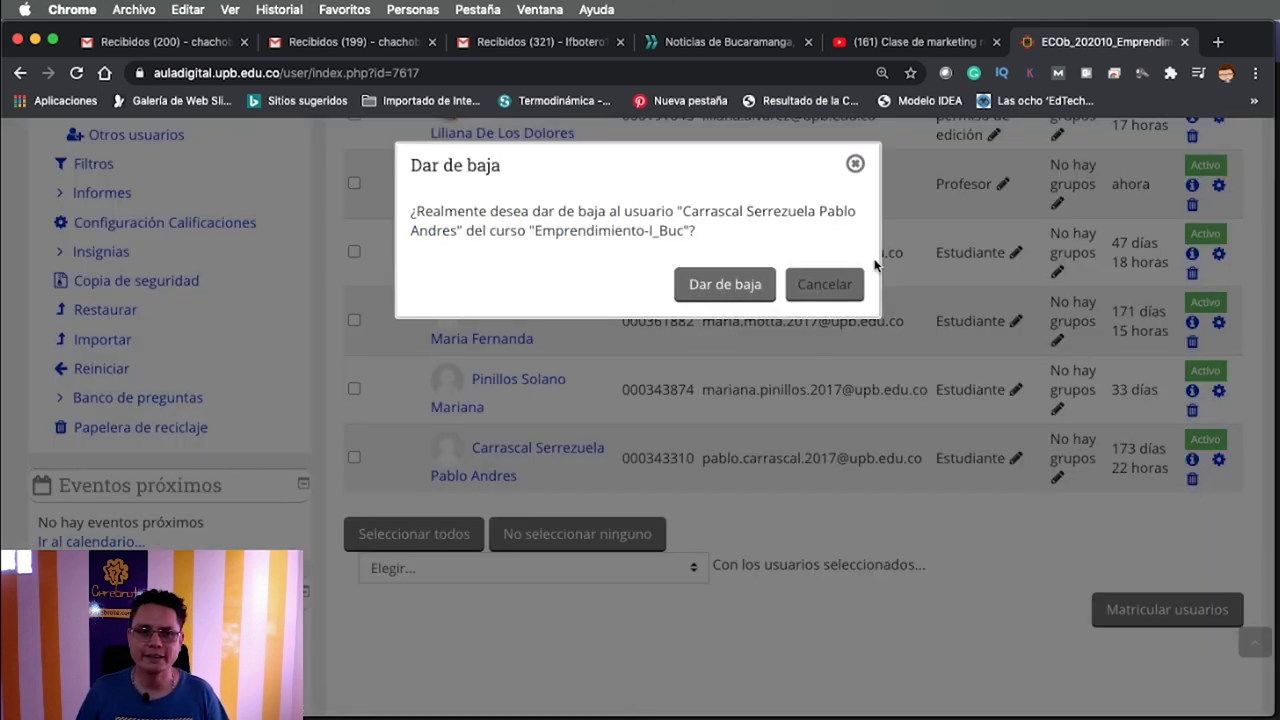
click(713, 287)
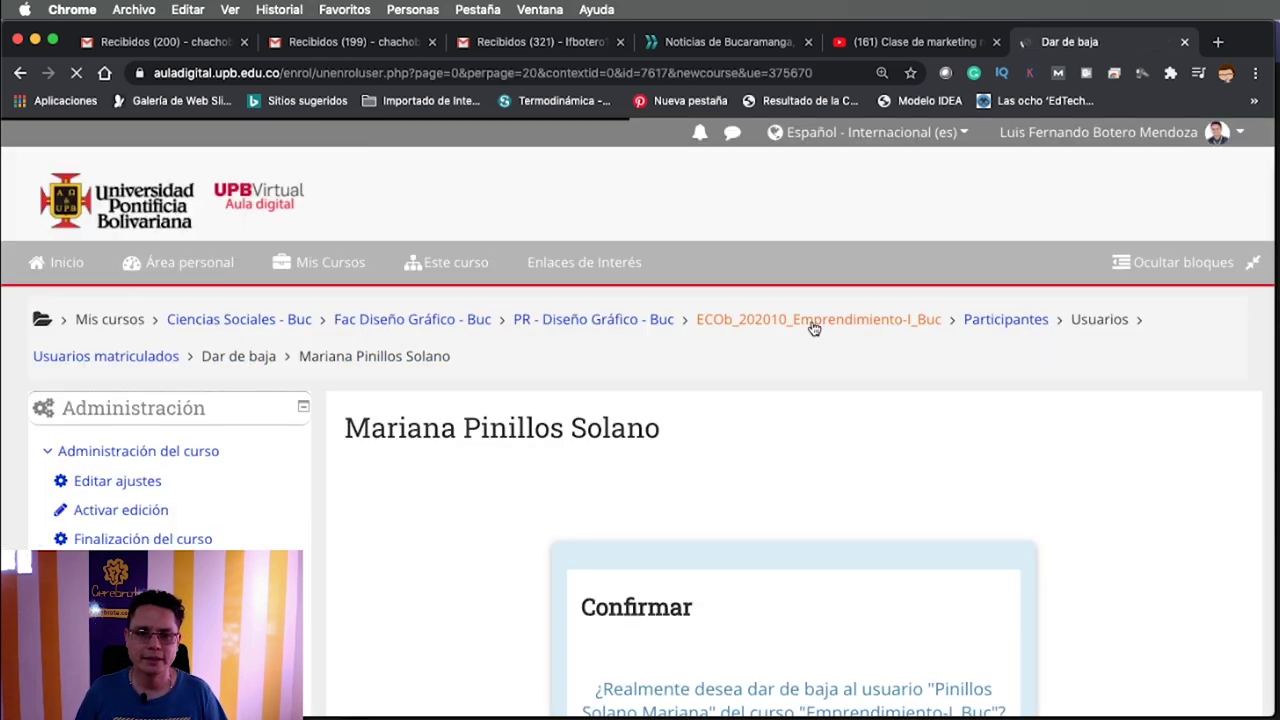
scroll(857, 424, down, 3)
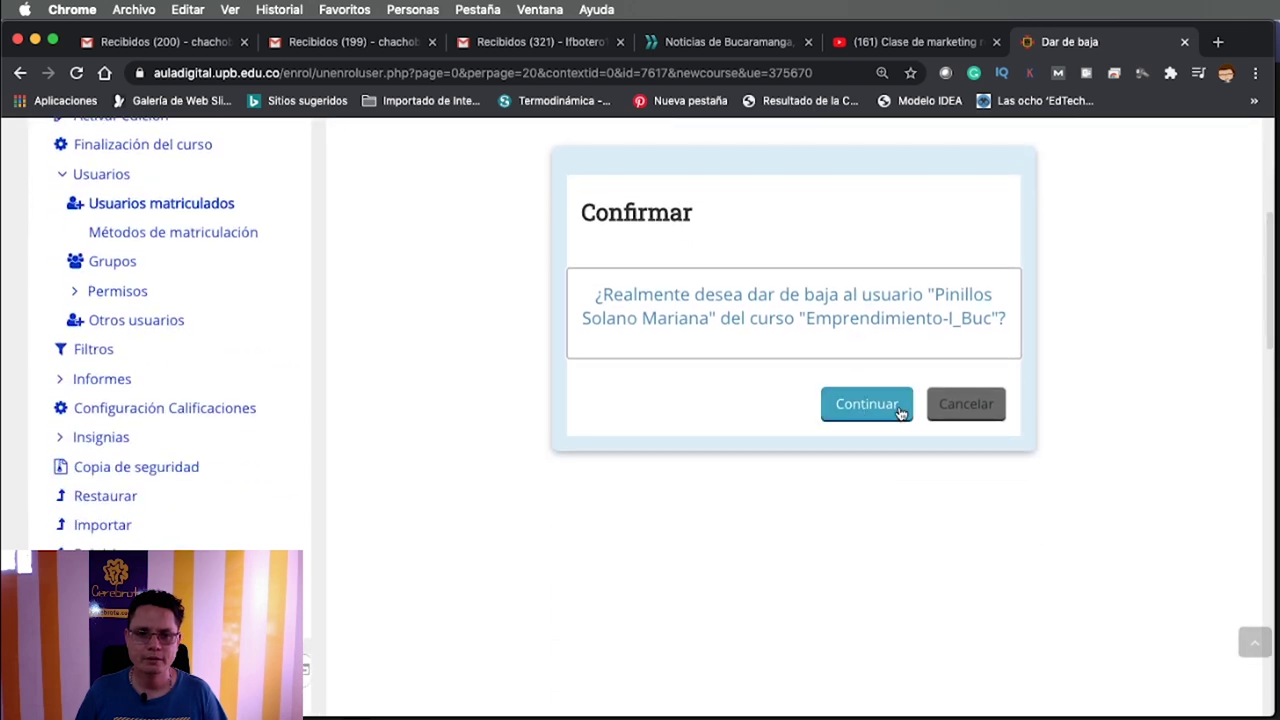
click(840, 400)
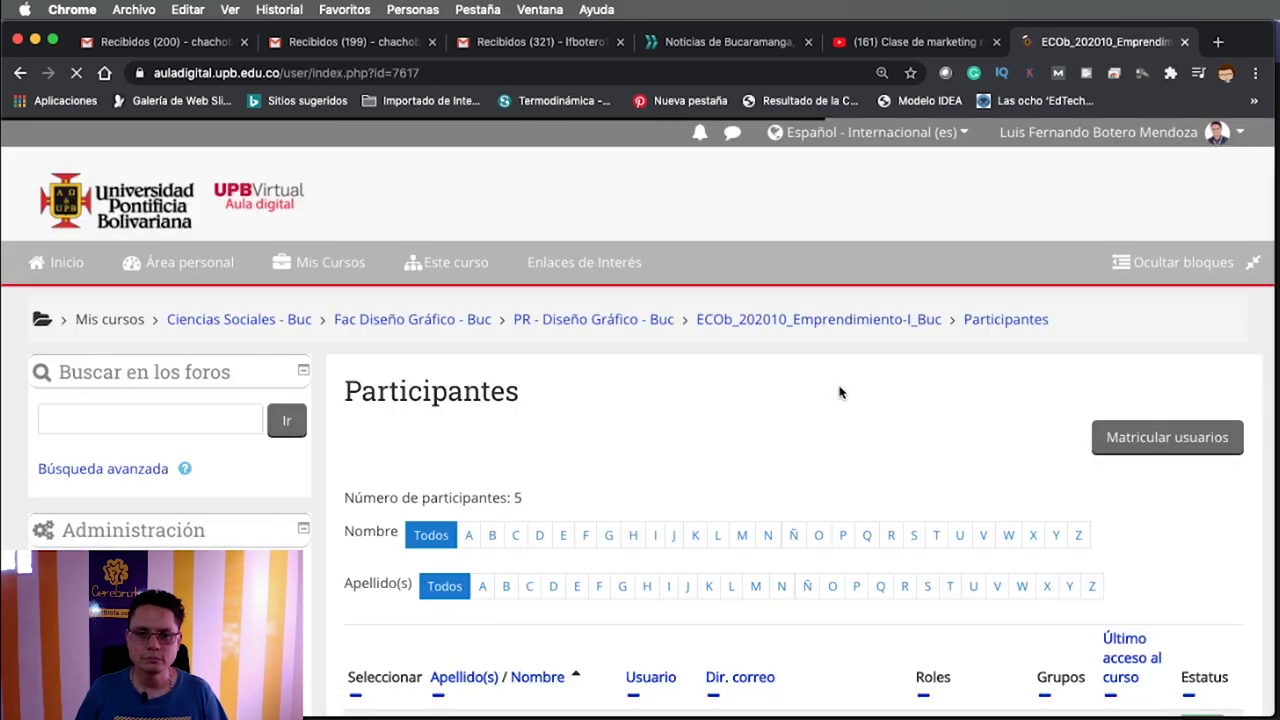
Unenrol the two students still listed below the main professor from the course, confirming both removals.
scroll(837, 391, down, 6)
scroll(913, 426, up, 1)
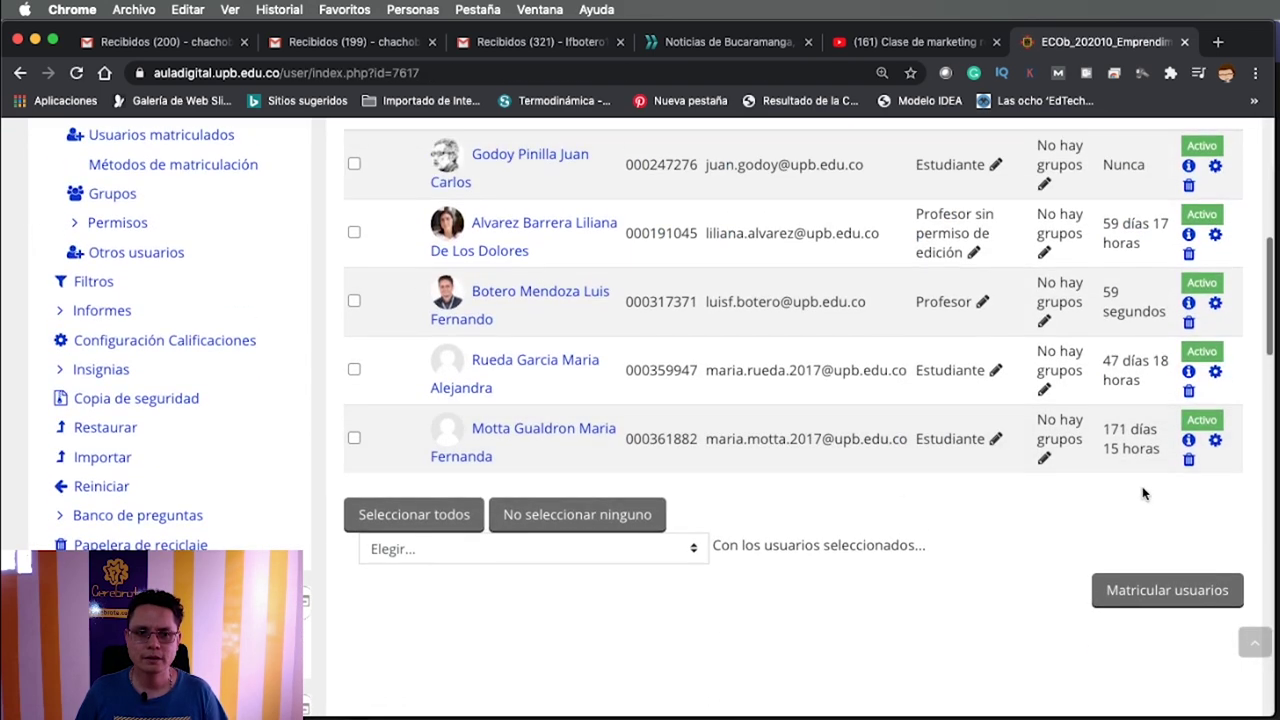
click(1189, 460)
click(704, 282)
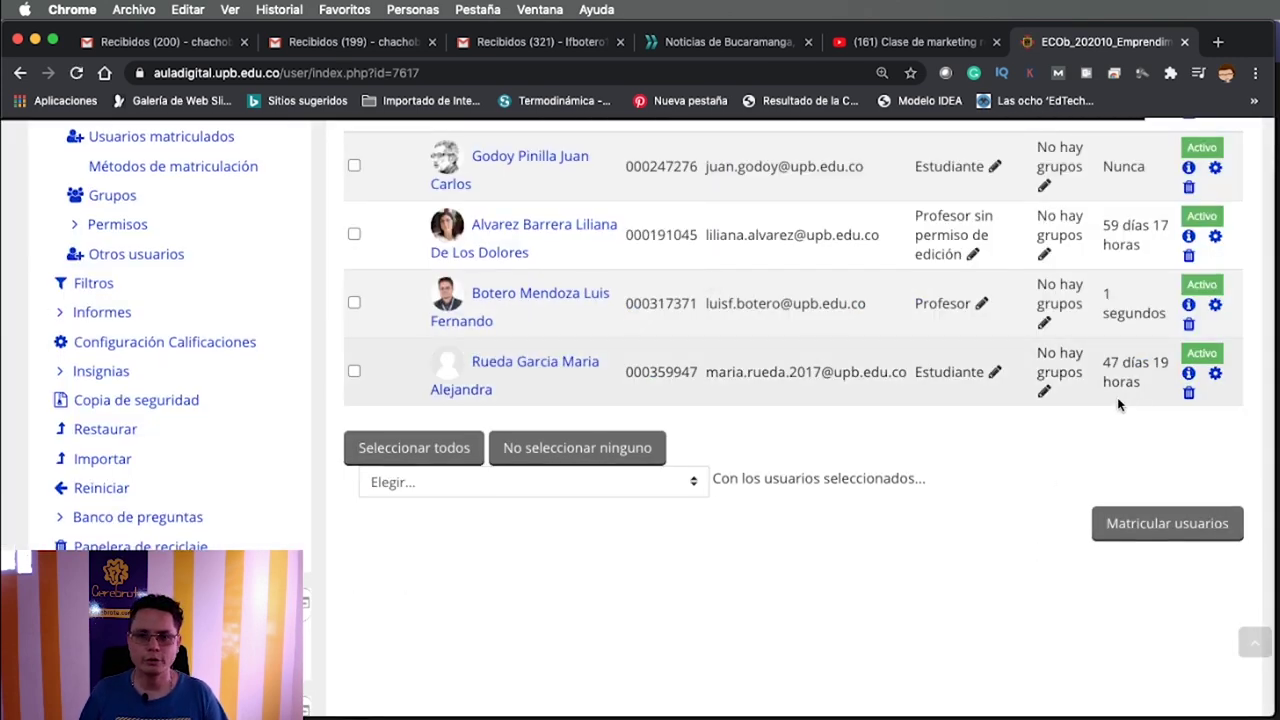
click(1189, 395)
click(726, 283)
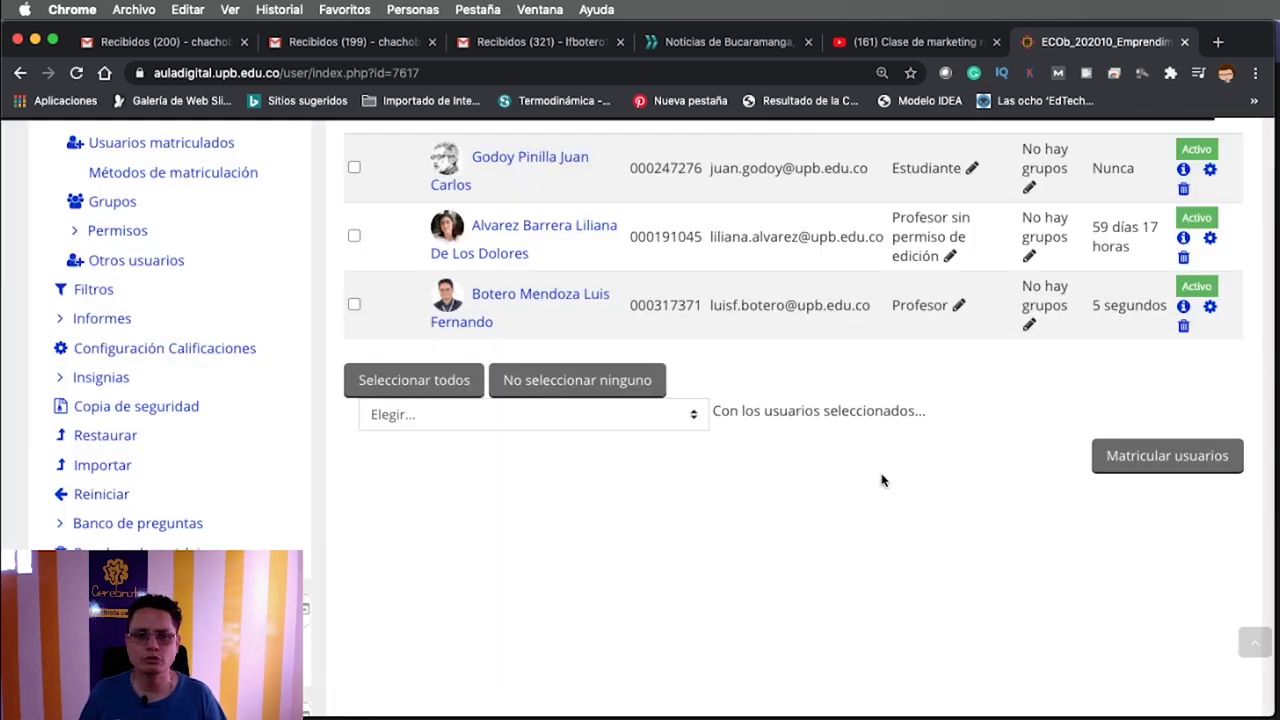
Examine the participants list to check who is still enrolled after the removals.
scroll(700, 500, up, 5)
scroll(532, 543, down, 5)
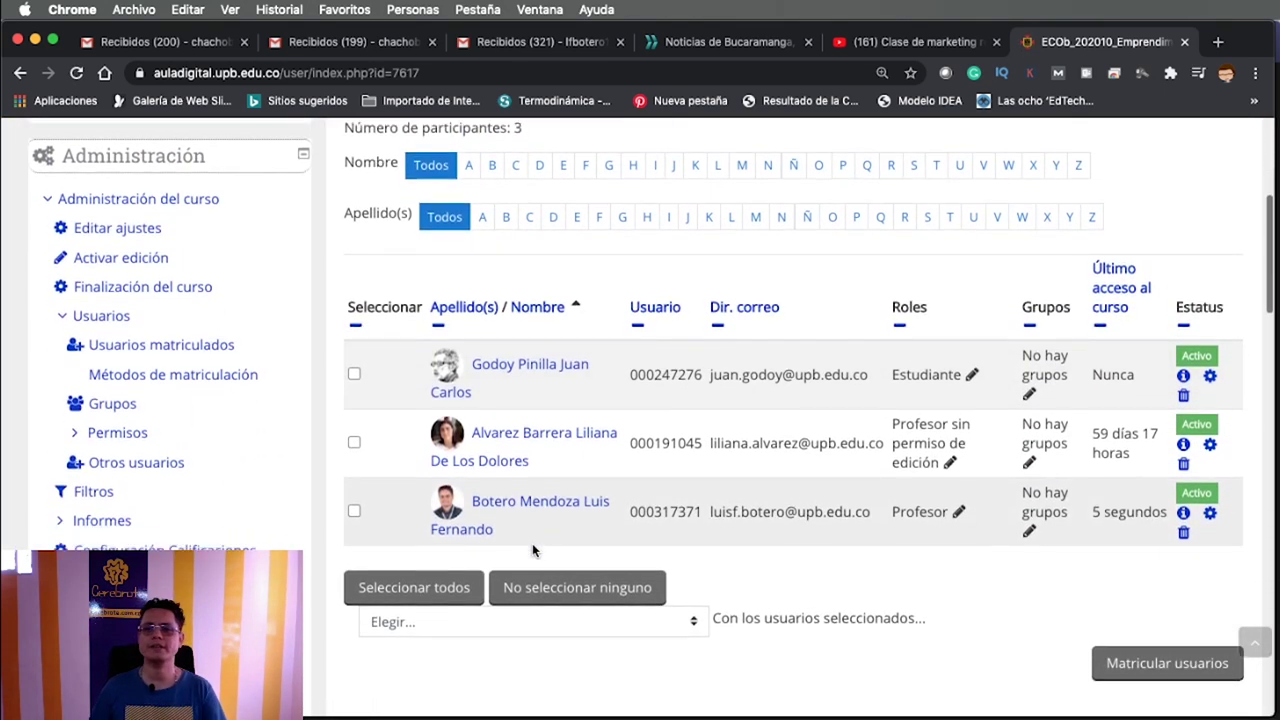
scroll(532, 550, up, 2)
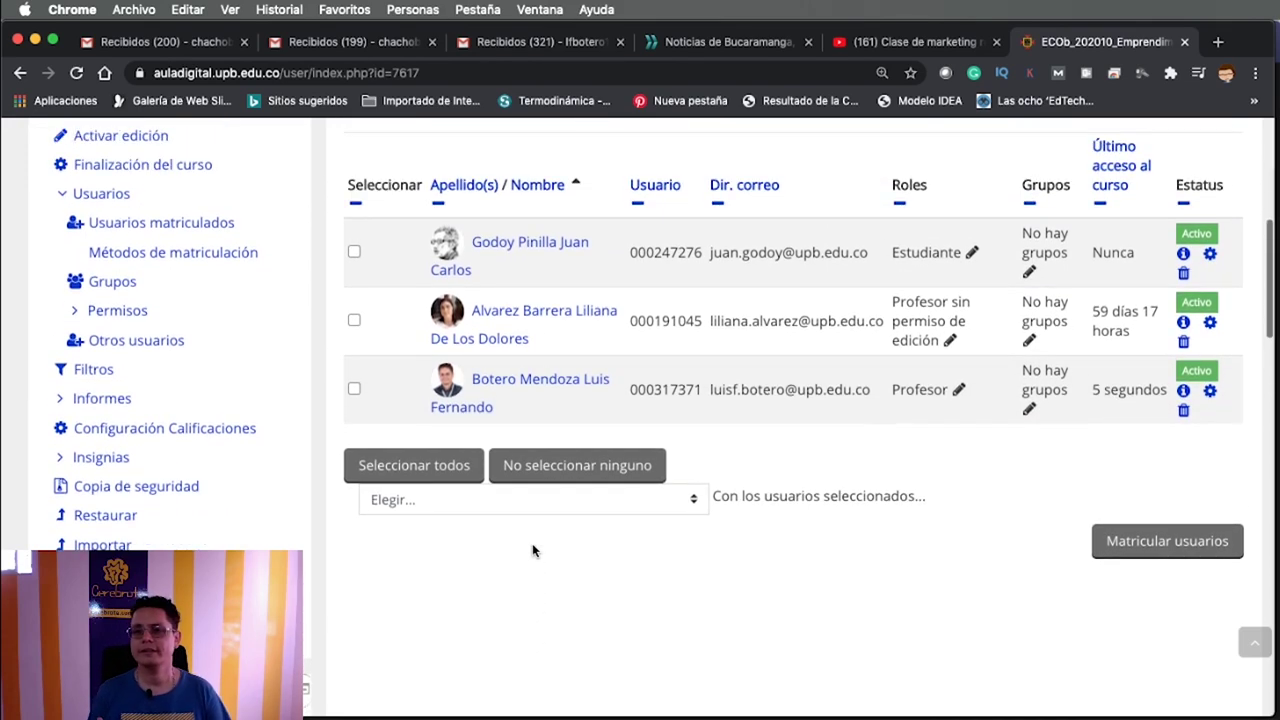
scroll(532, 548, up, 4)
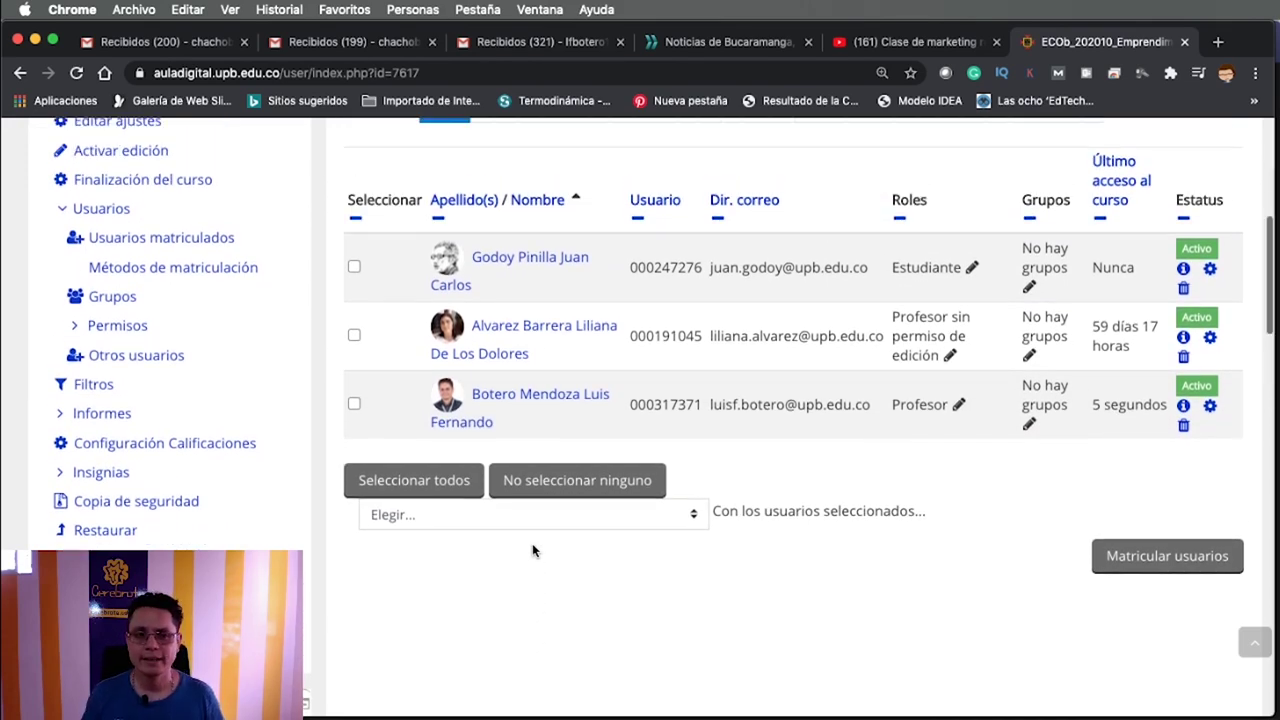
scroll(532, 543, up, 5)
scroll(532, 543, down, 9)
scroll(532, 543, up, 4)
scroll(532, 543, up, 2)
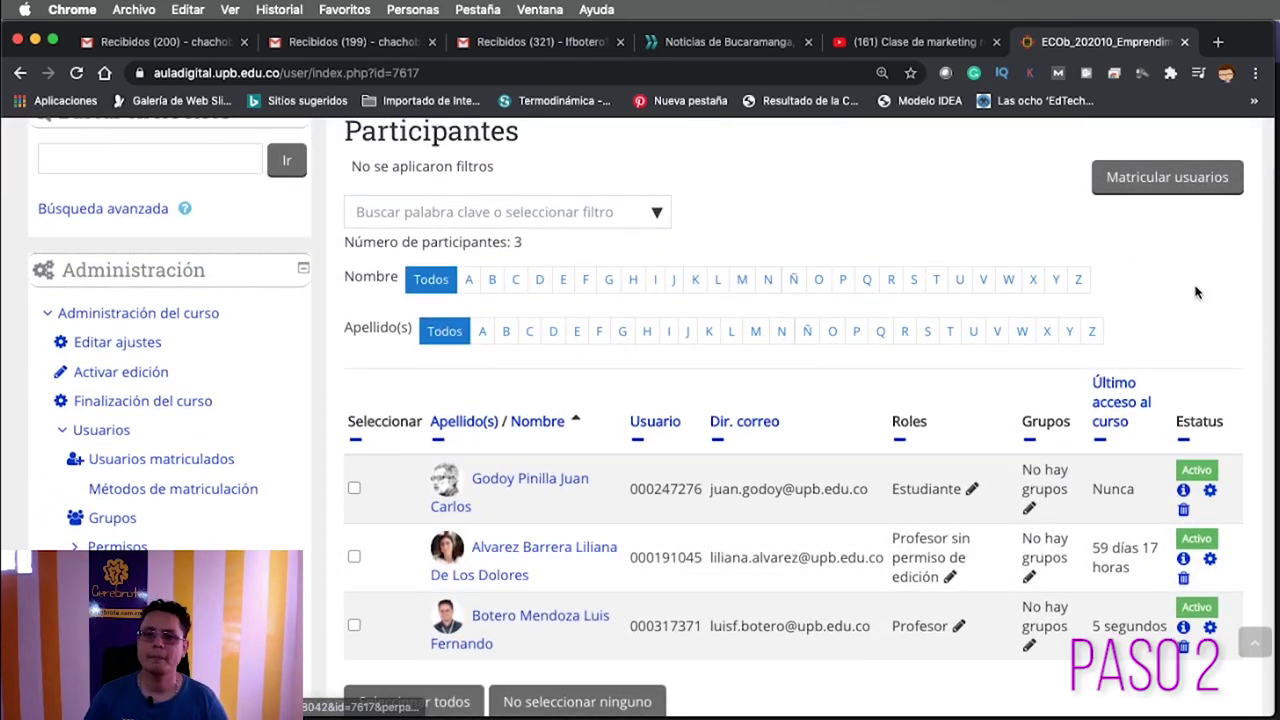
scroll(1150, 360, up, 4)
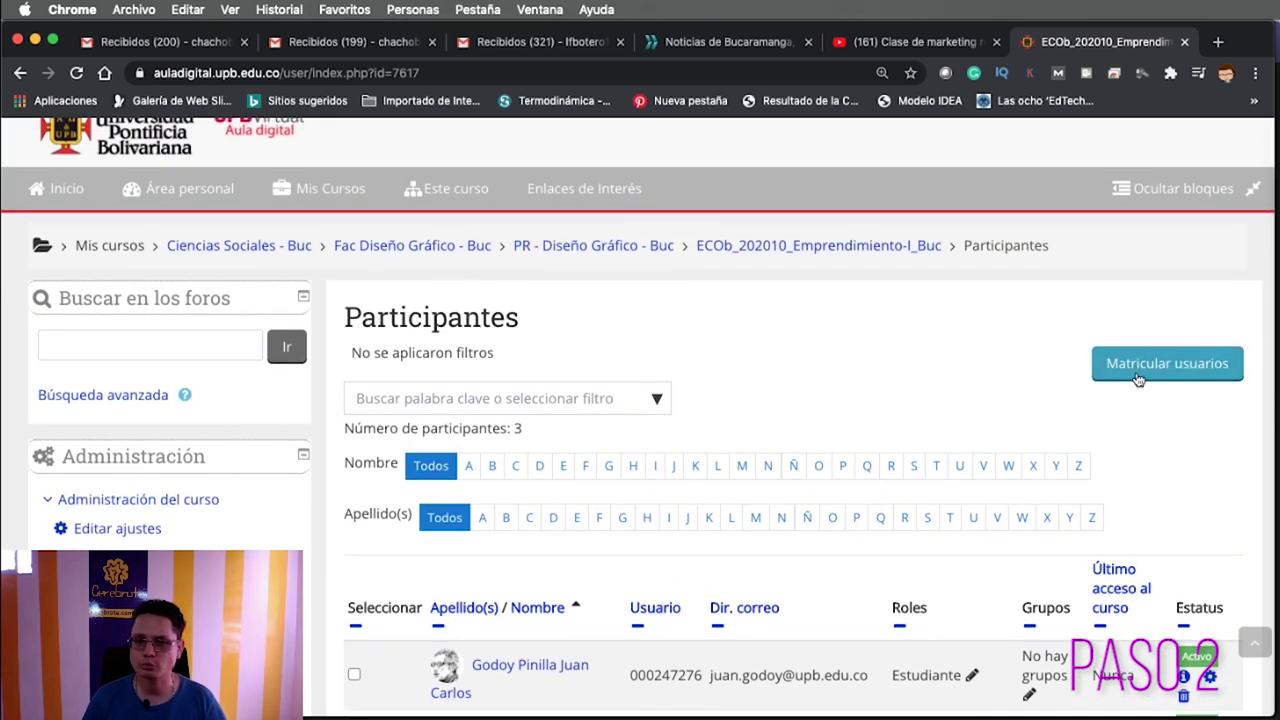
Reload the Usuarios matriculados list and open the Matricular usuarios enrolment options.
scroll(1100, 375, down, 4)
scroll(108, 427, down, 3)
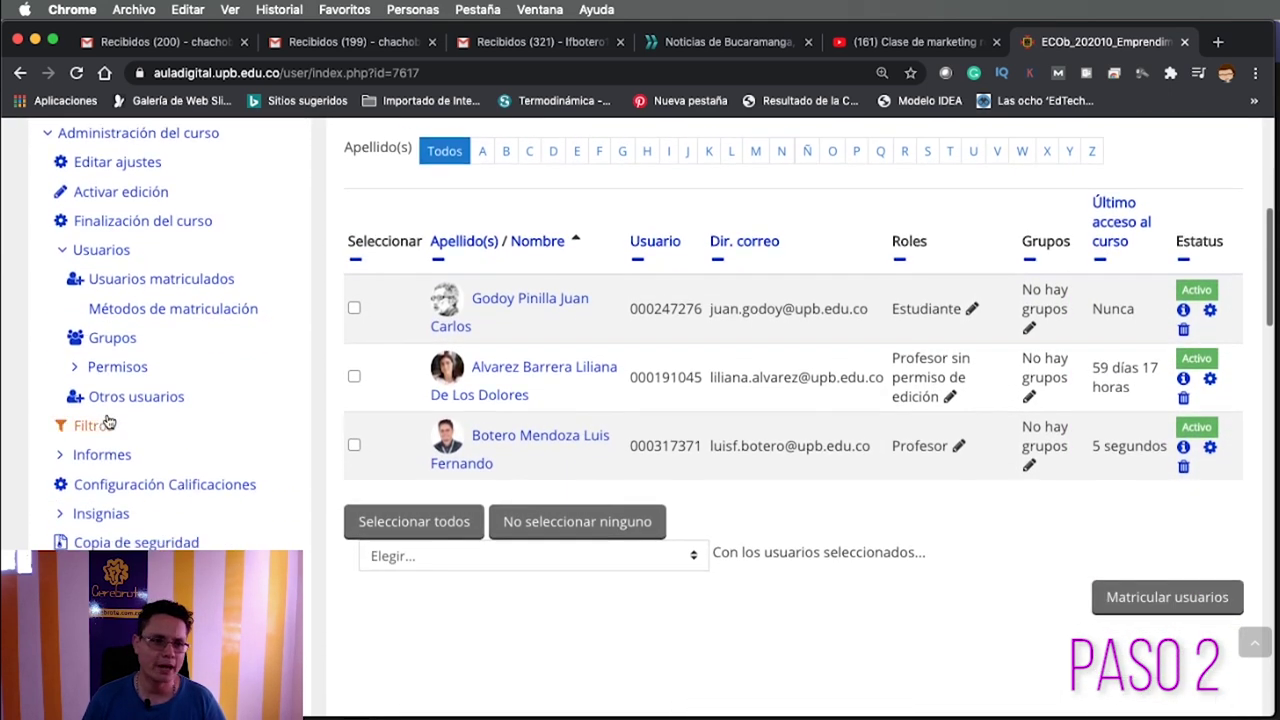
click(150, 279)
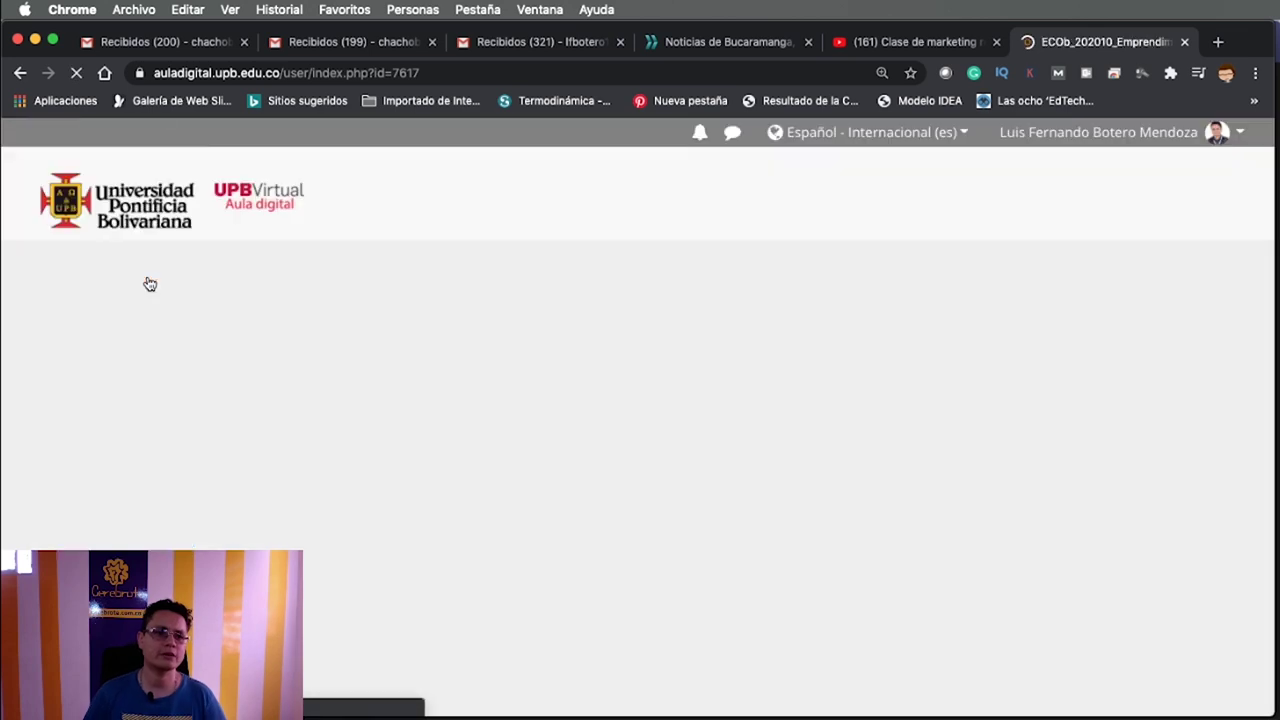
scroll(868, 431, down, 3)
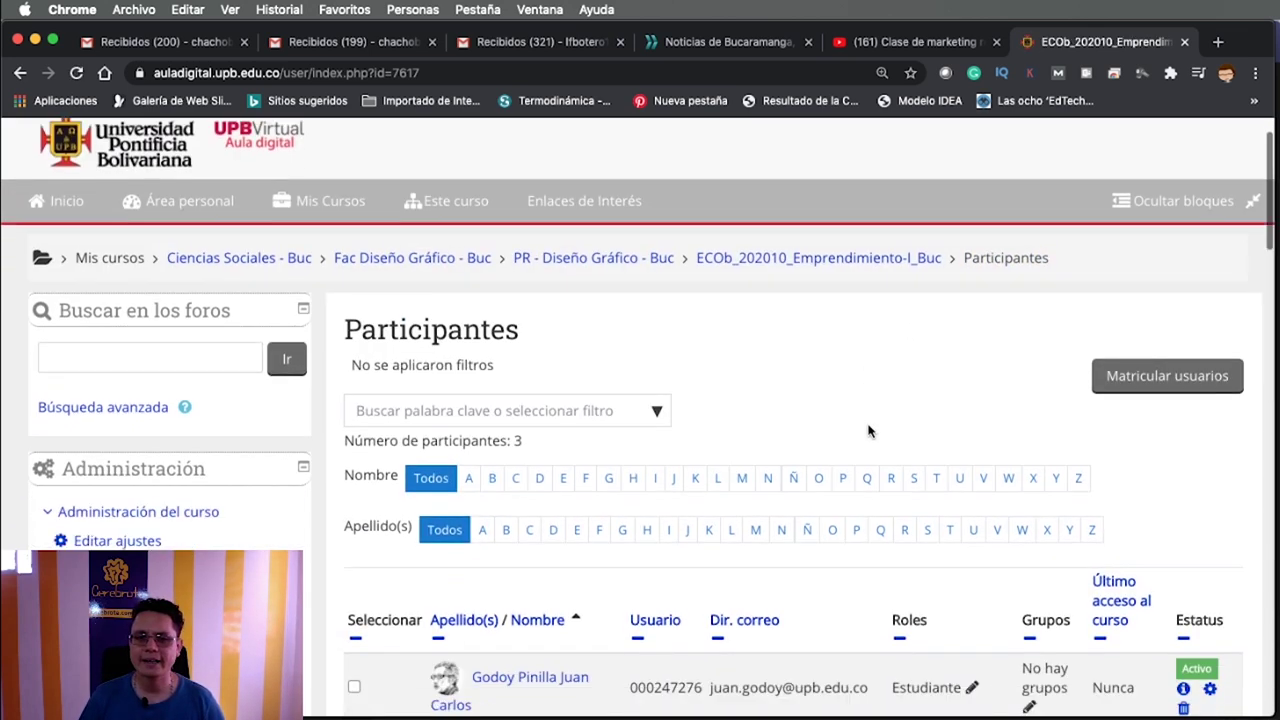
scroll(868, 431, down, 2)
scroll(871, 429, up, 3)
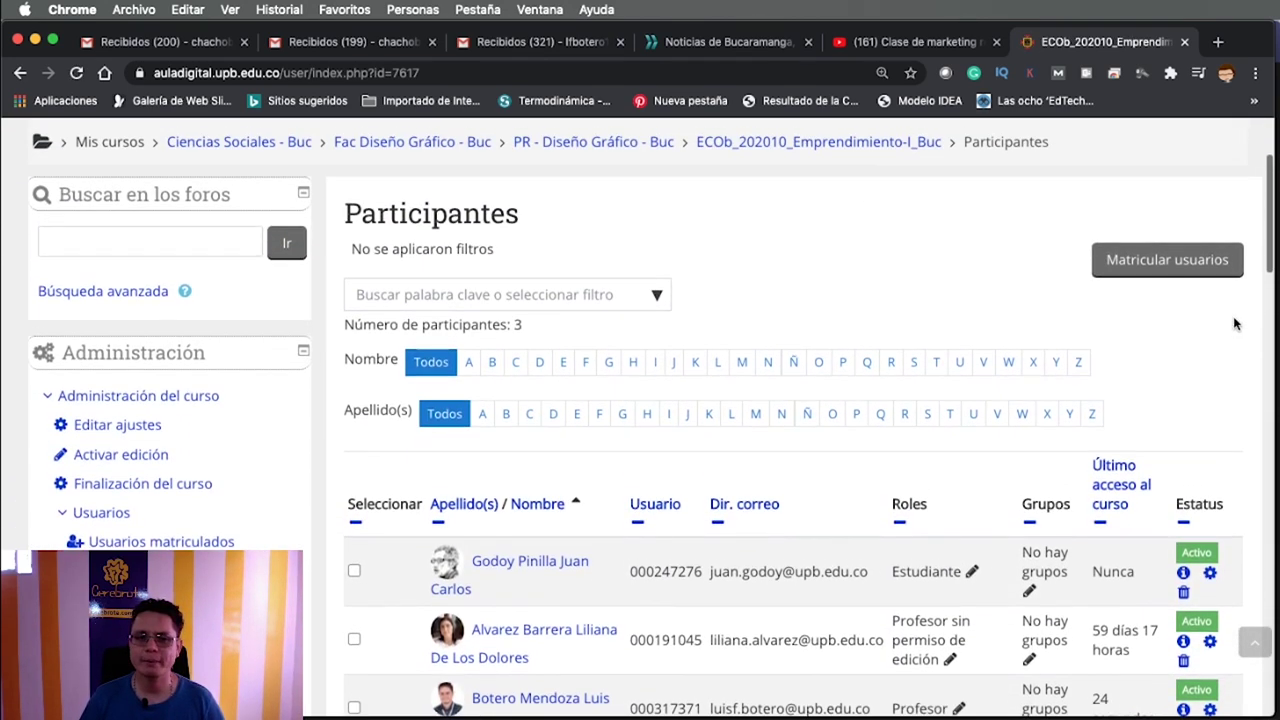
click(1160, 268)
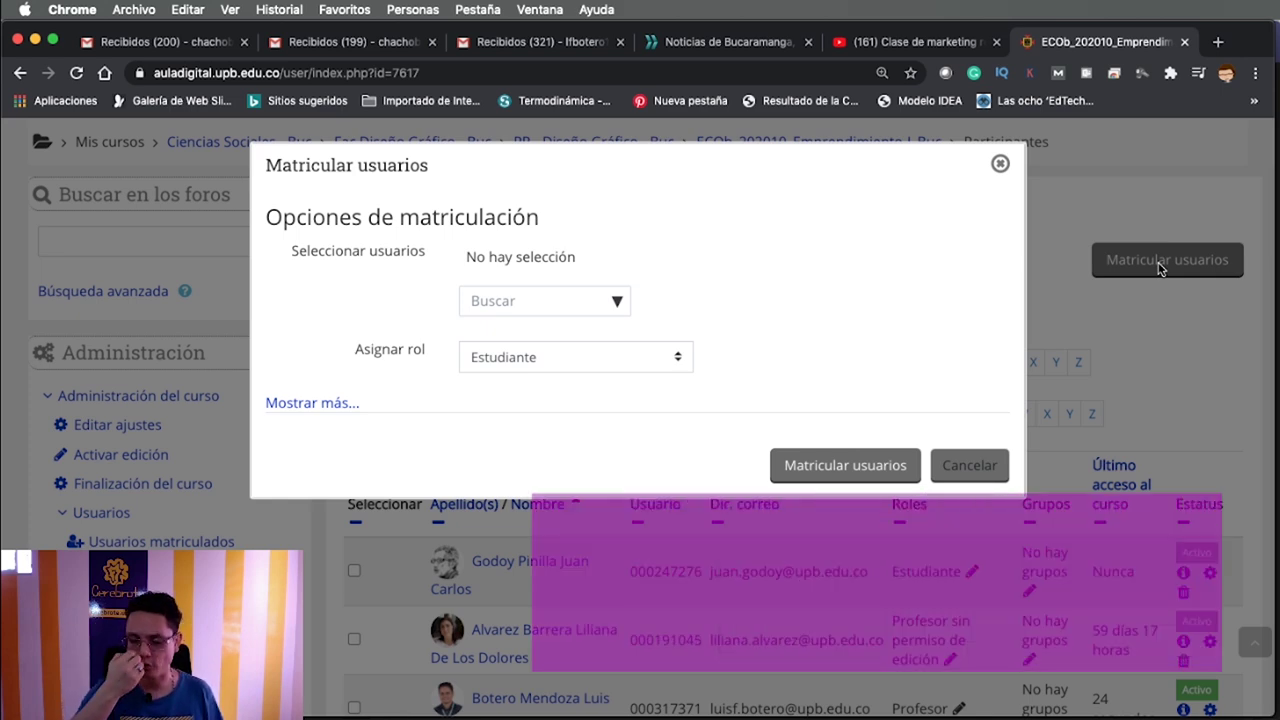
Switch to Microsoft Teams and look through the member list of the Emprendimiento I | 2020-20 team.
key(super+Tab)
key(super+Tab)
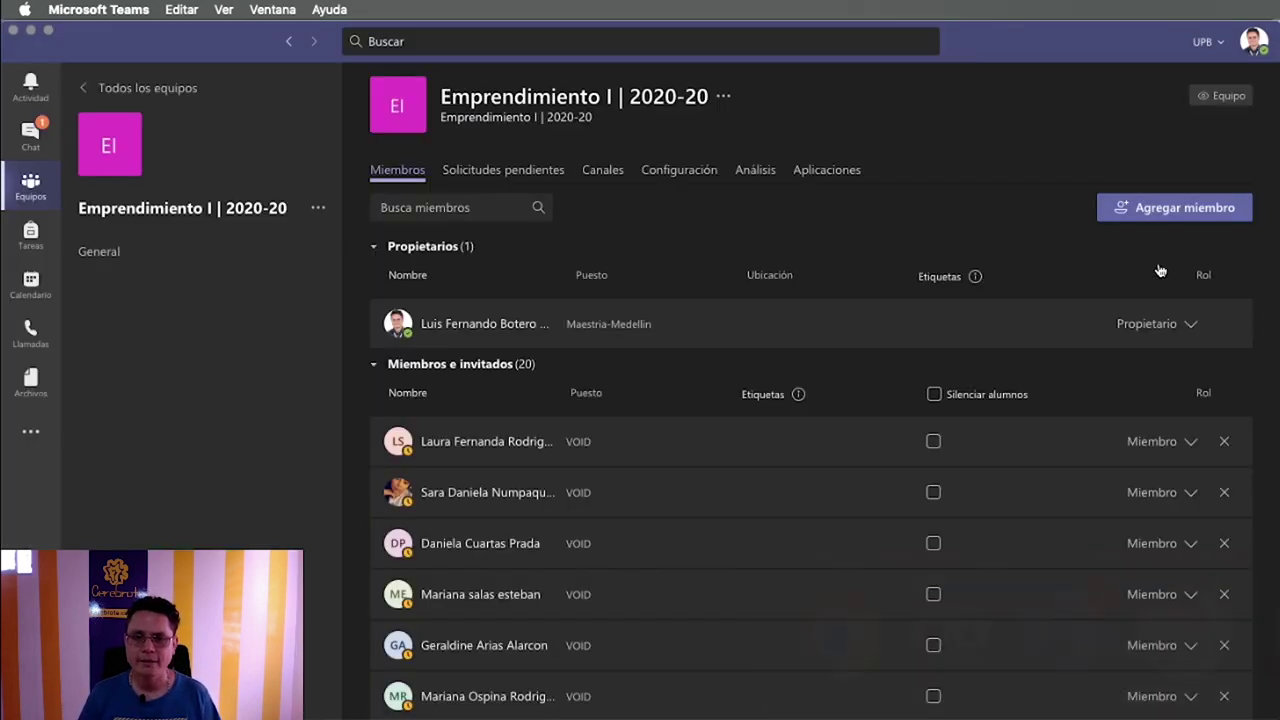
scroll(754, 591, down, 15)
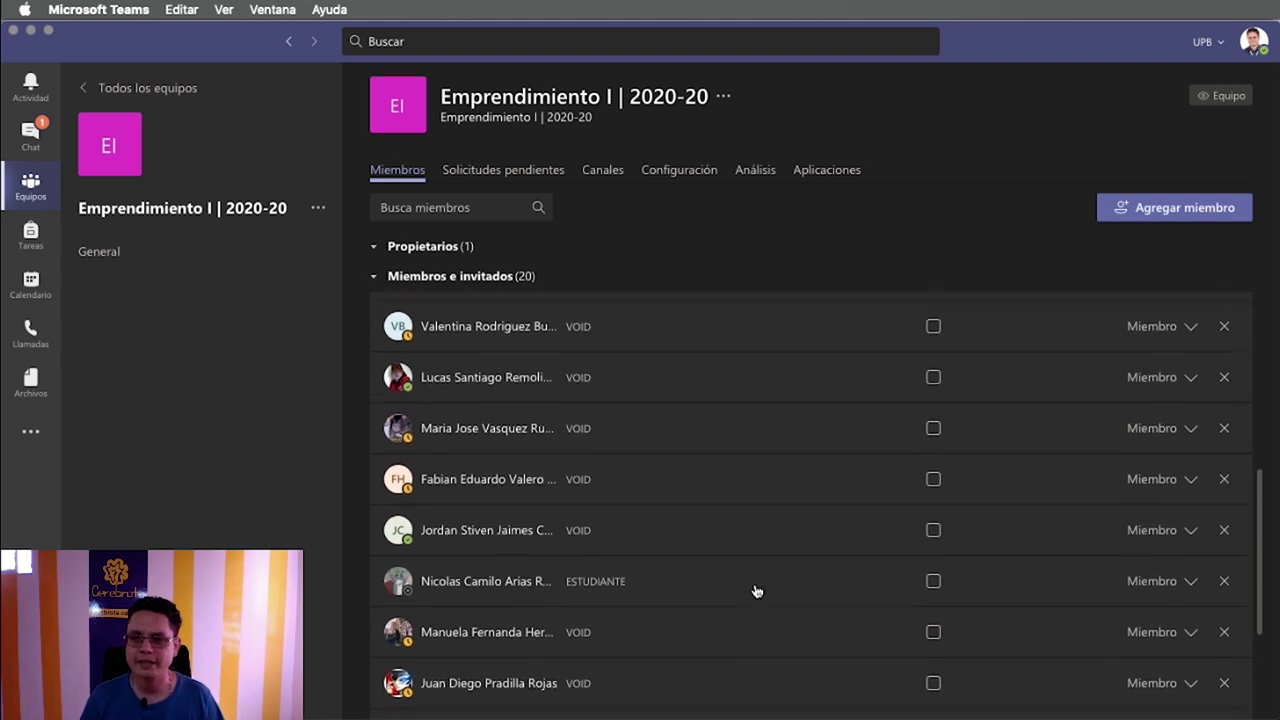
Copy the e-mail address from the contact card of the first student under Miembros e invitados.
scroll(756, 590, up, 15)
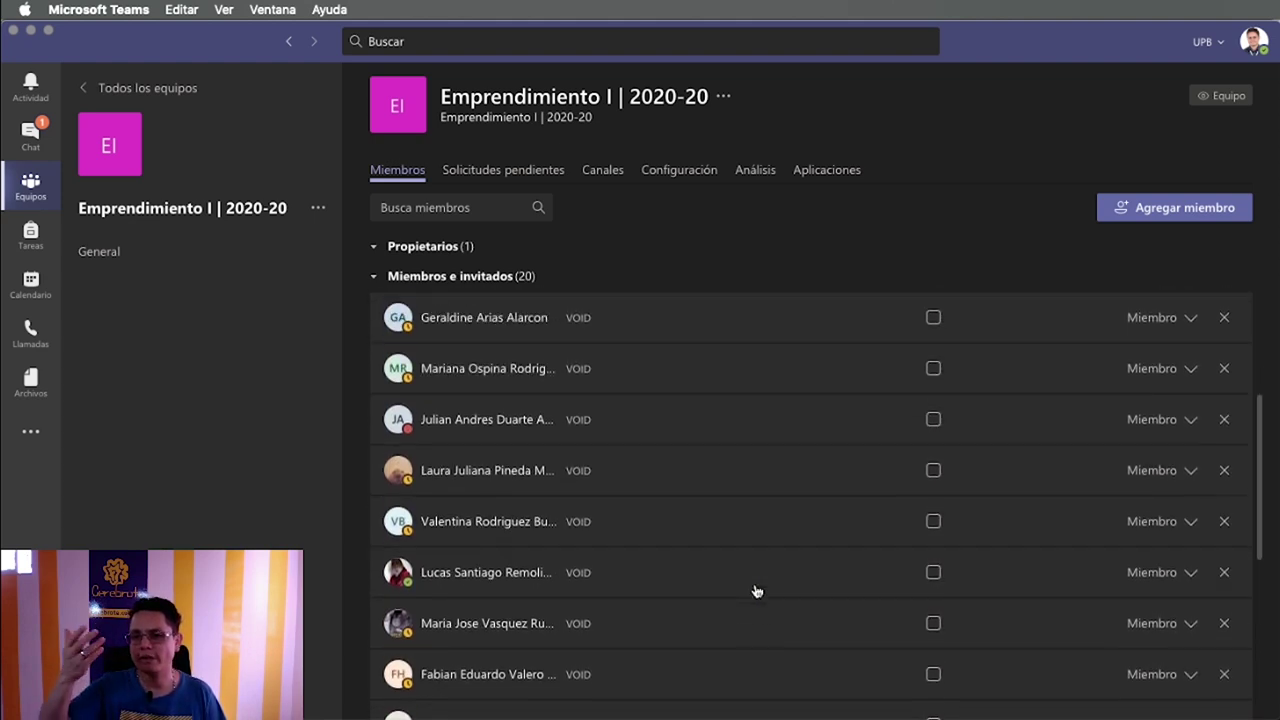
scroll(754, 591, down, 2)
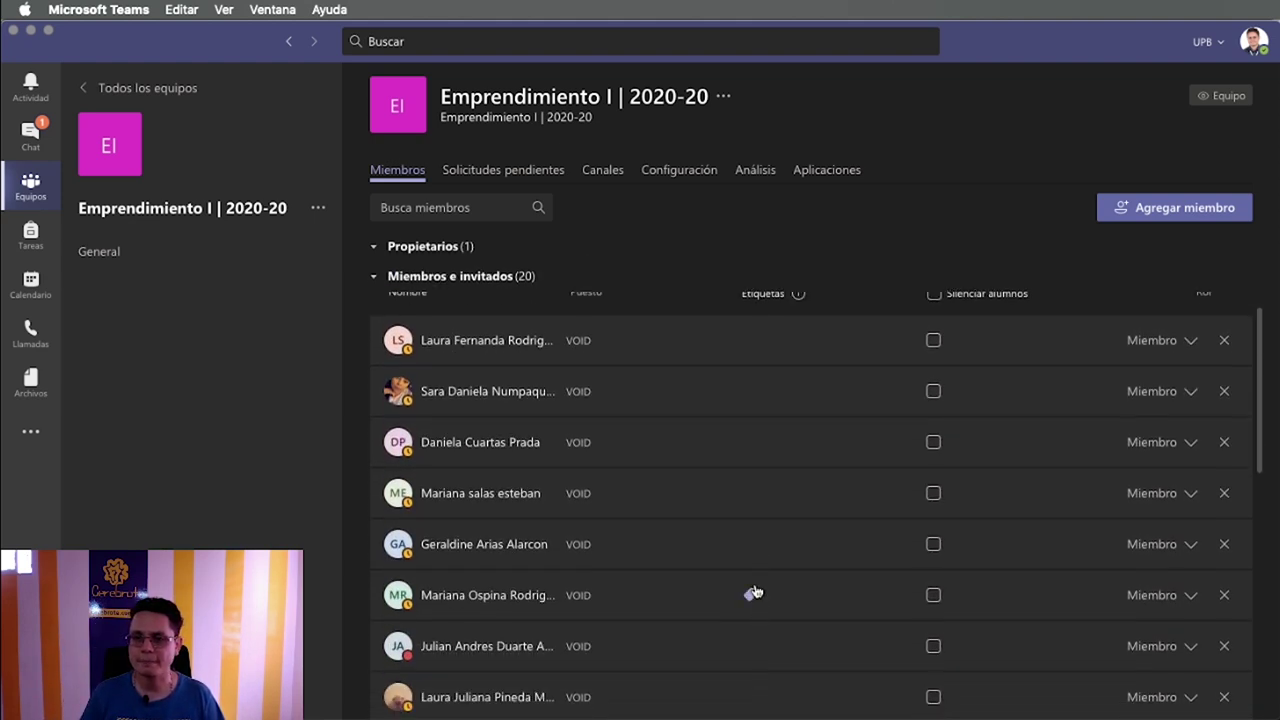
mouse_move(491, 373)
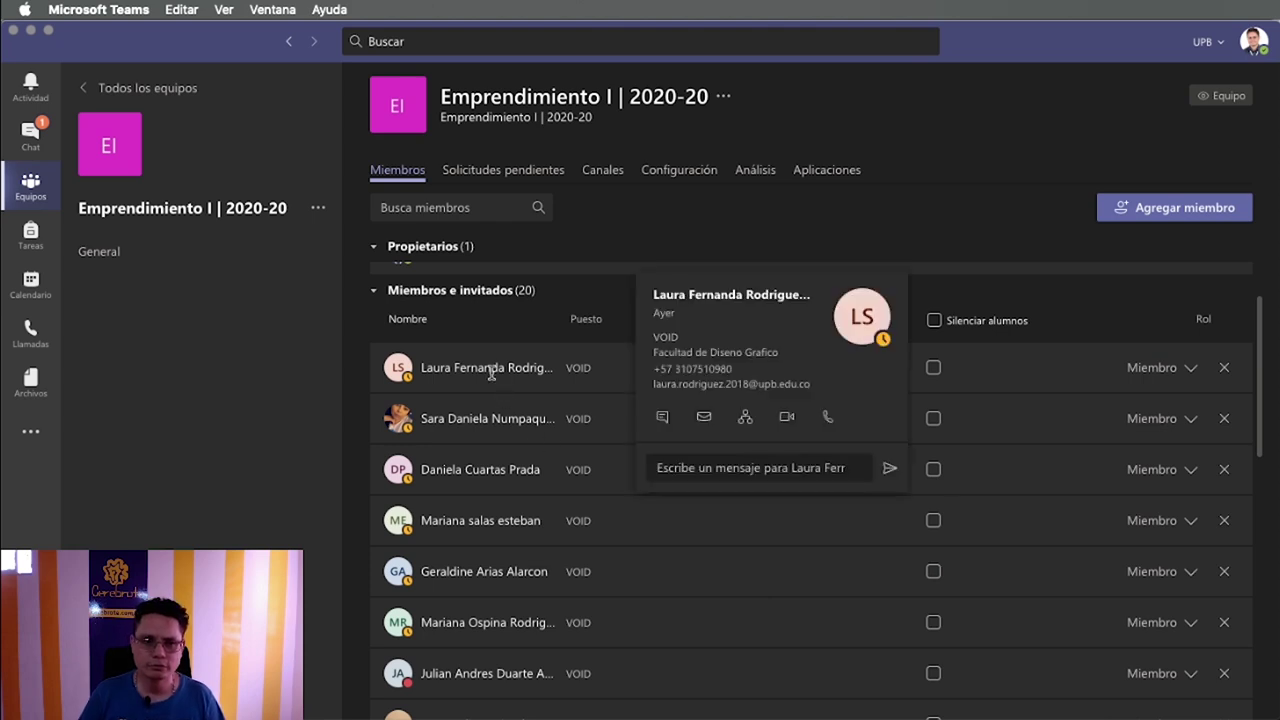
triple_click(676, 382)
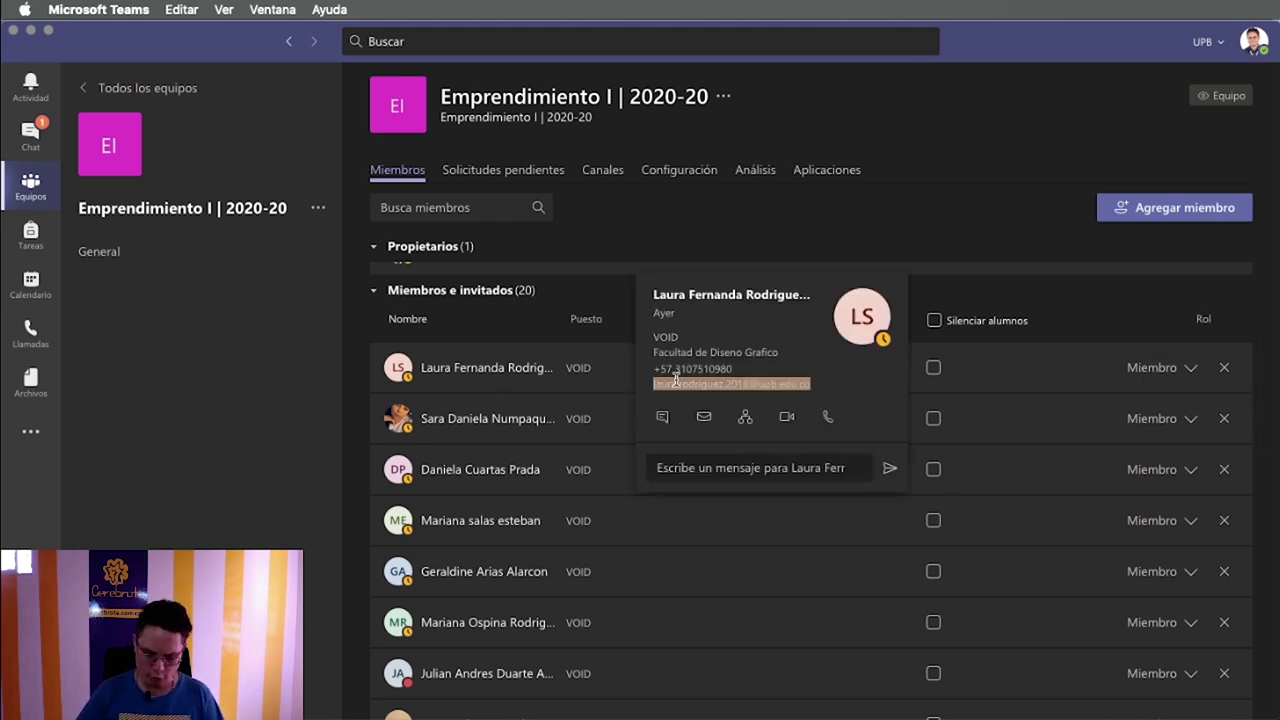
Switch to Chrome and add the first student to the Matricular usuarios selection by searching for the copied e-mail address.
key(super+Tab)
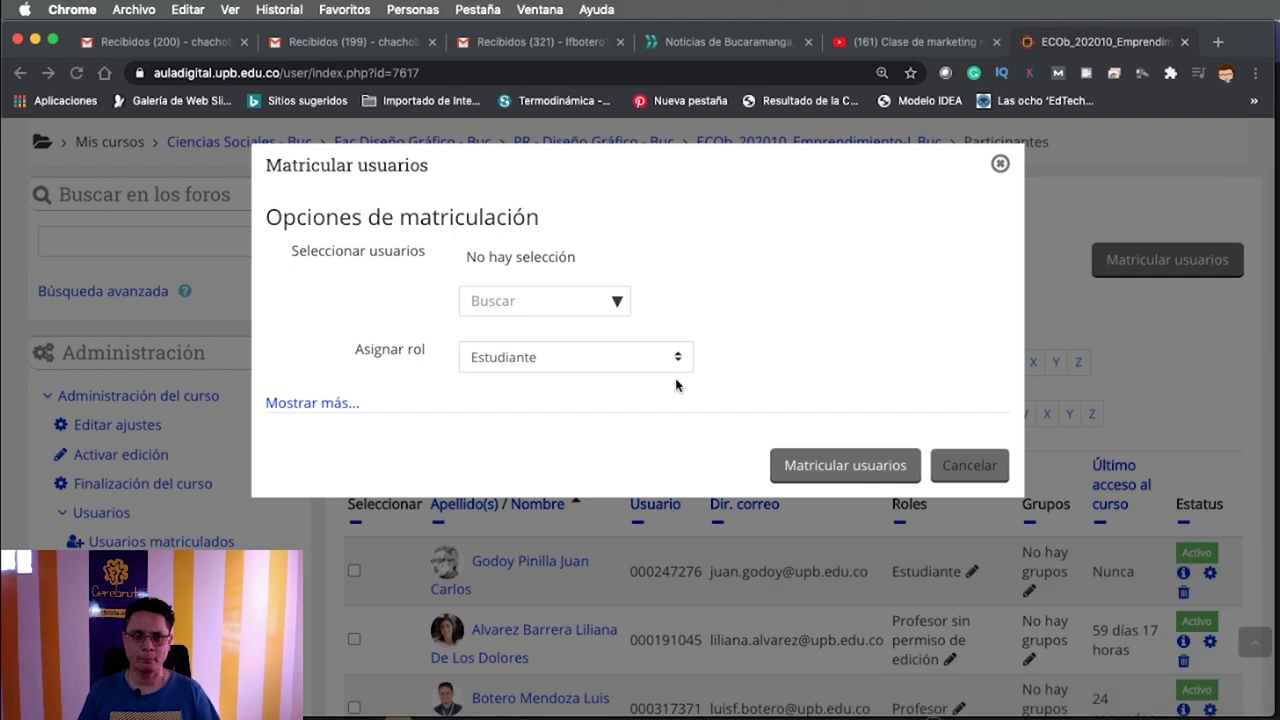
click(525, 300)
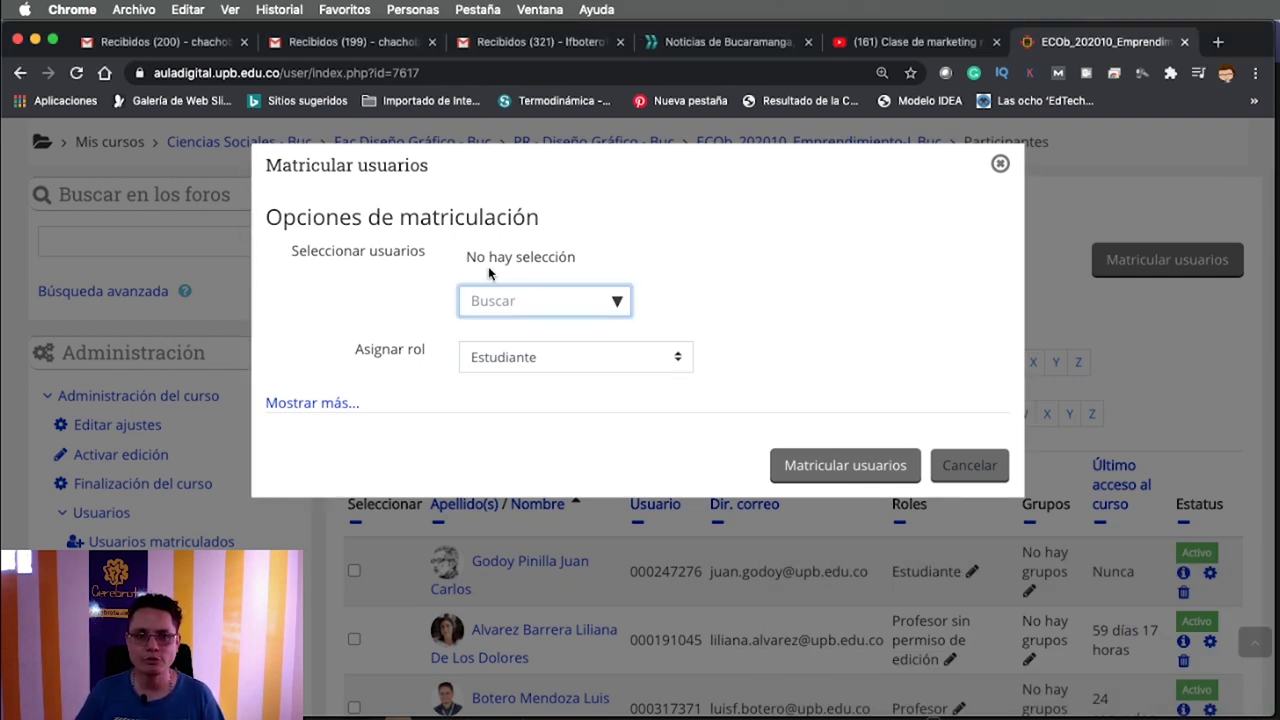
click(616, 305)
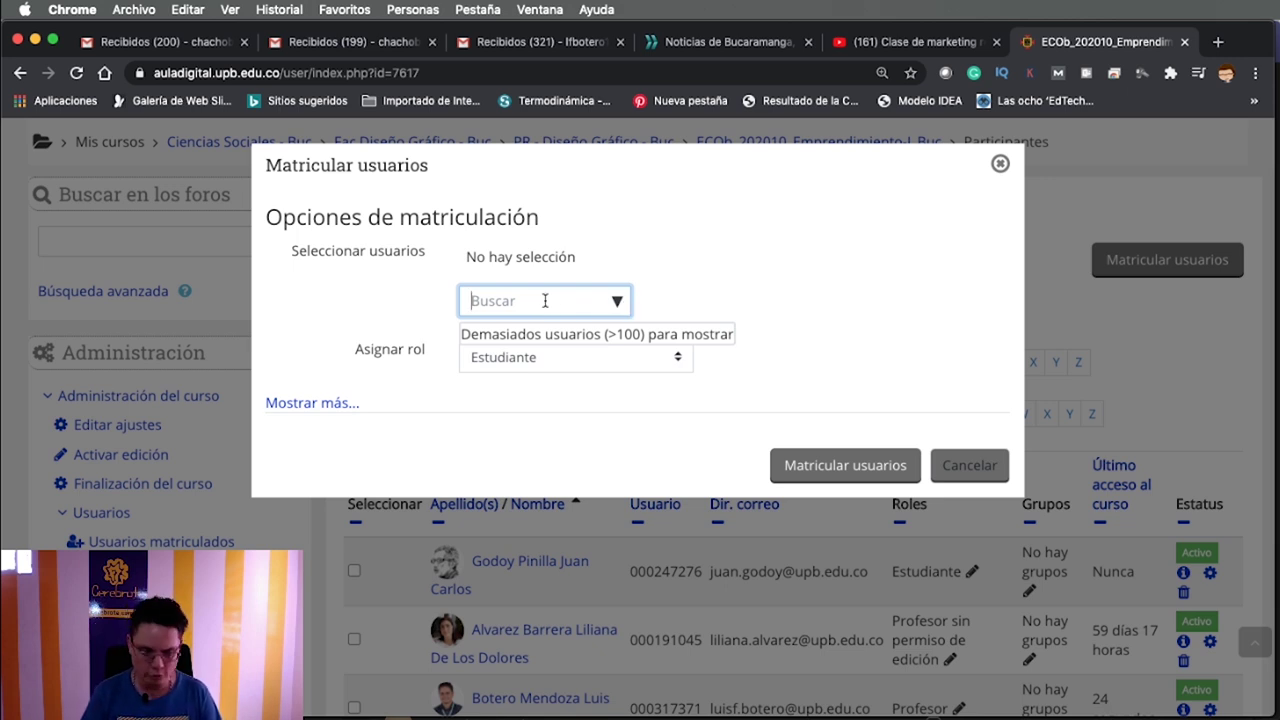
key(super+v)
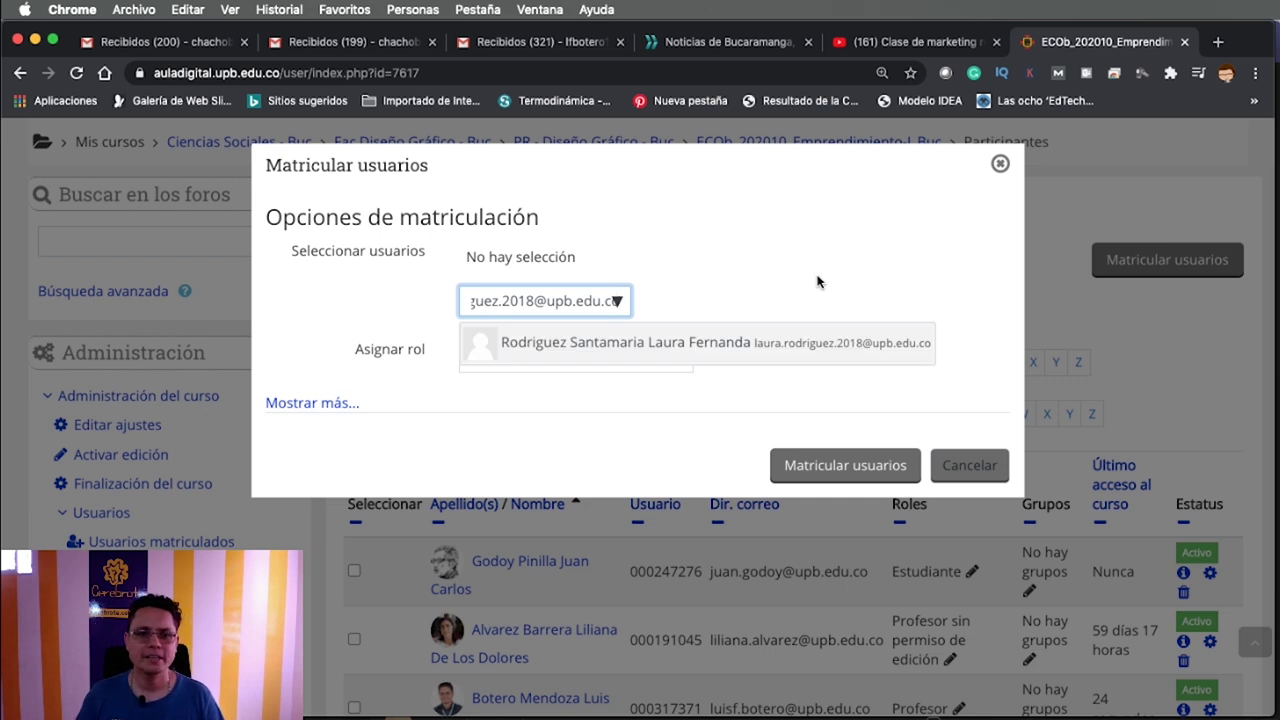
click(648, 344)
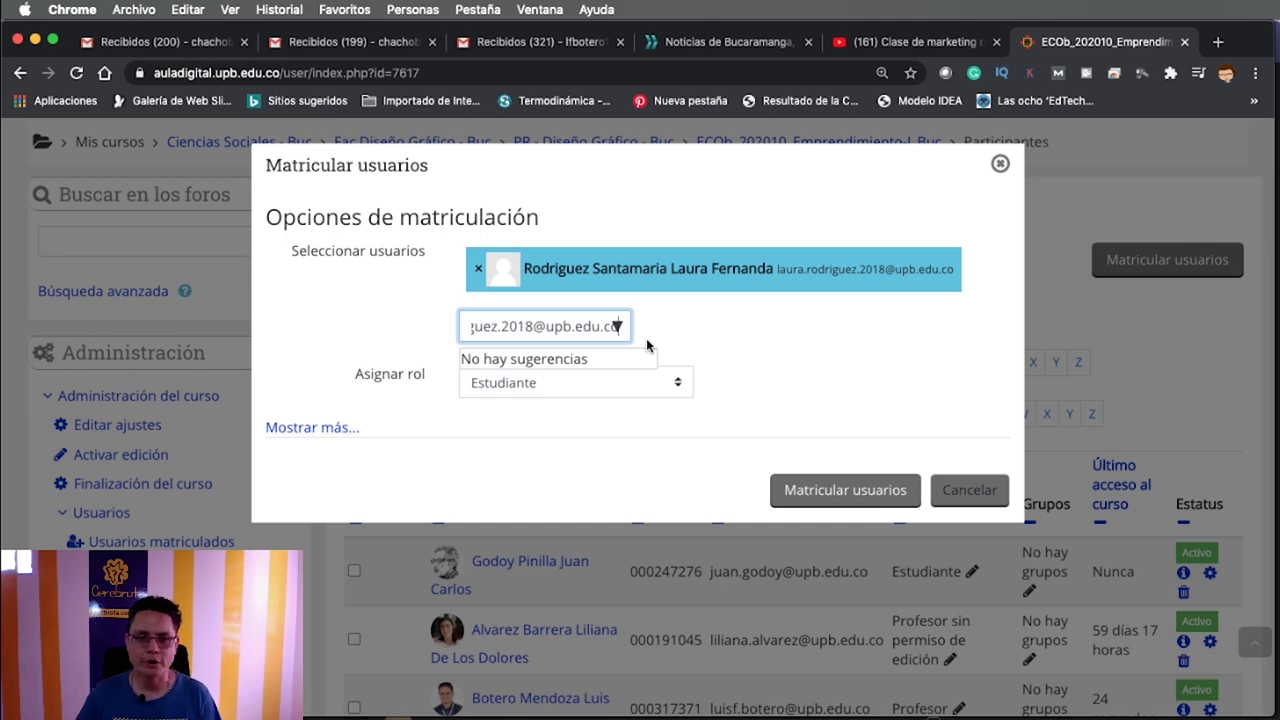
Switch to Microsoft Teams and copy the e-mail address of the second student in the member list.
key(super+Tab)
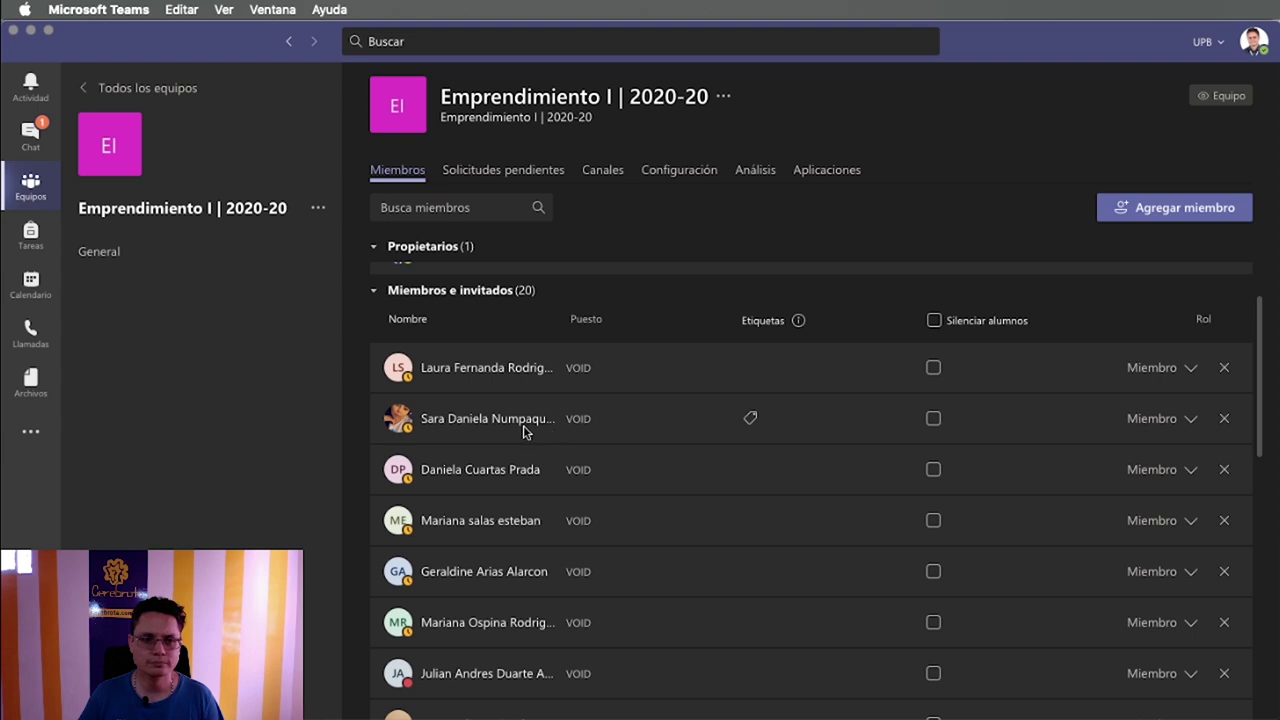
triple_click(688, 436)
key(super+c)
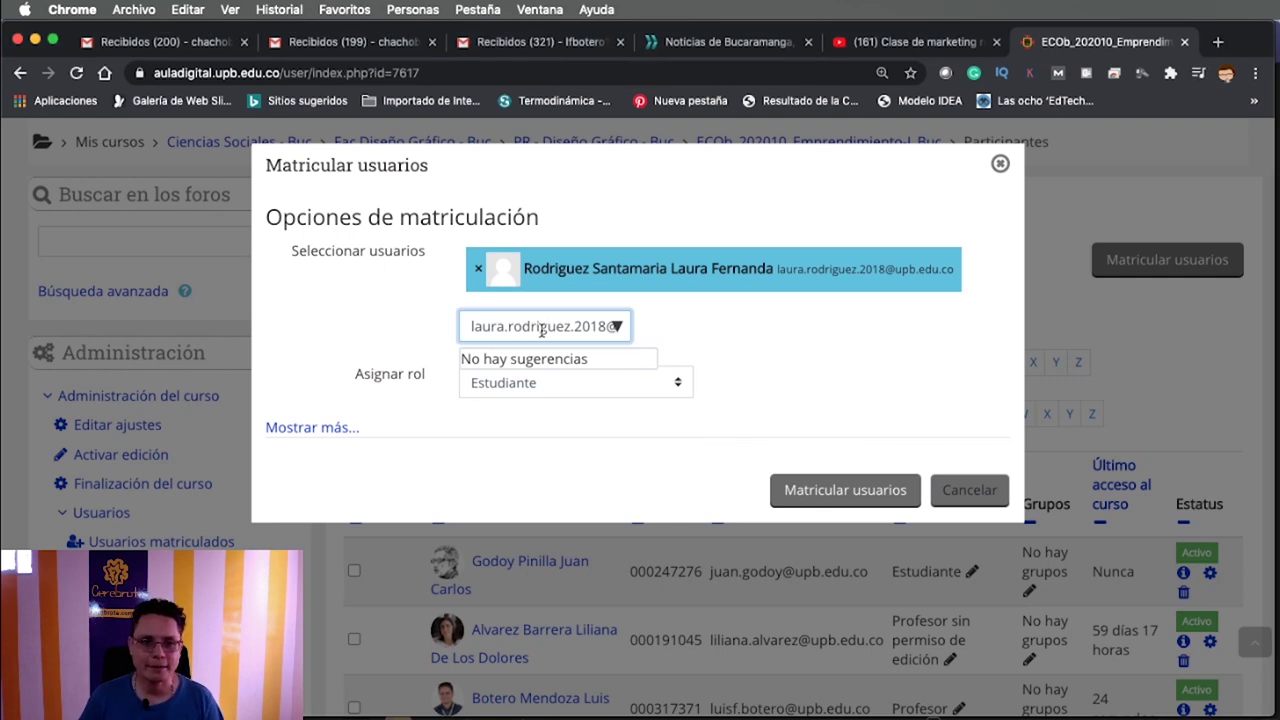
Add the second student to the enrolment selection in Chrome using the copied e-mail address, and clear the user search.
triple_click(541, 330)
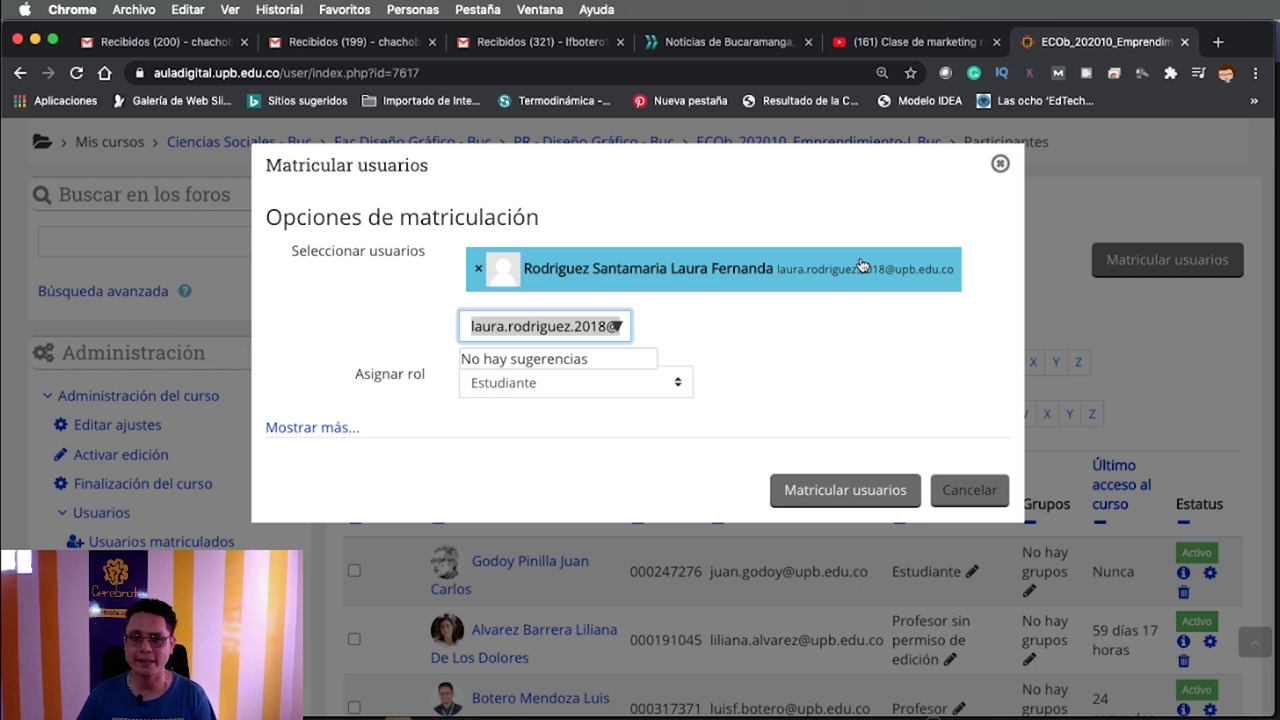
click(1060, 634)
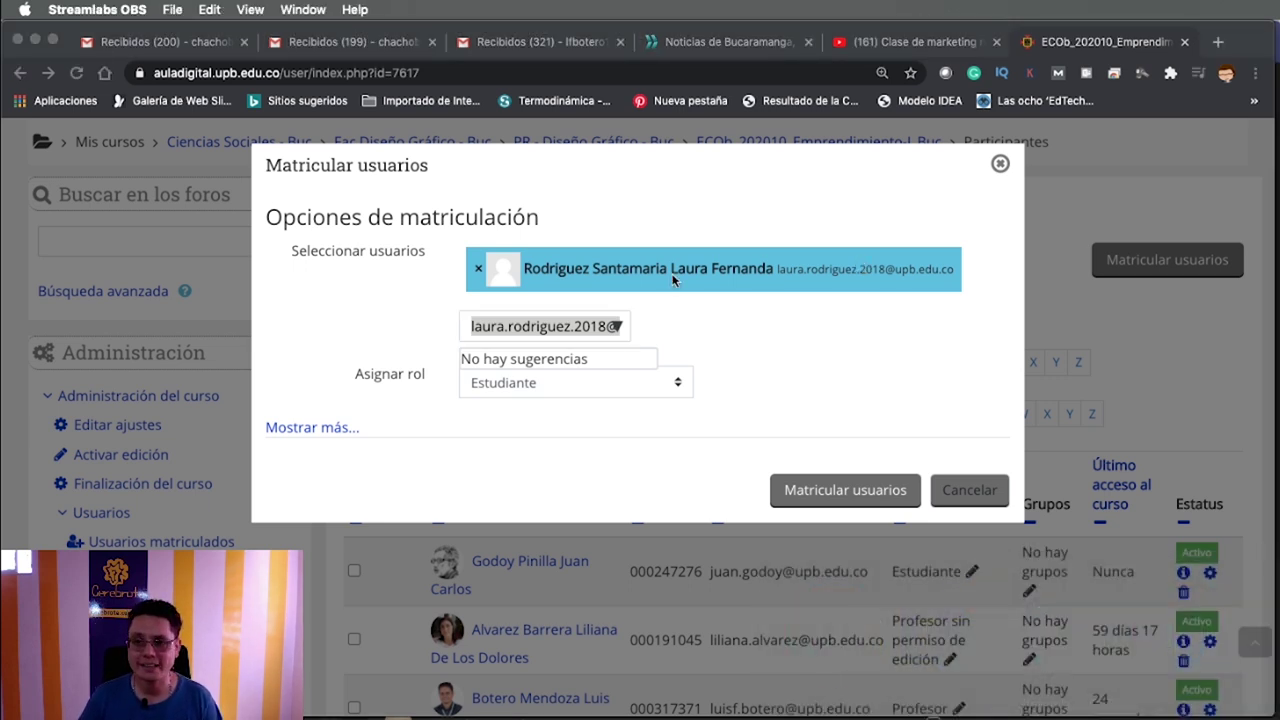
click(530, 320)
key(super+v)
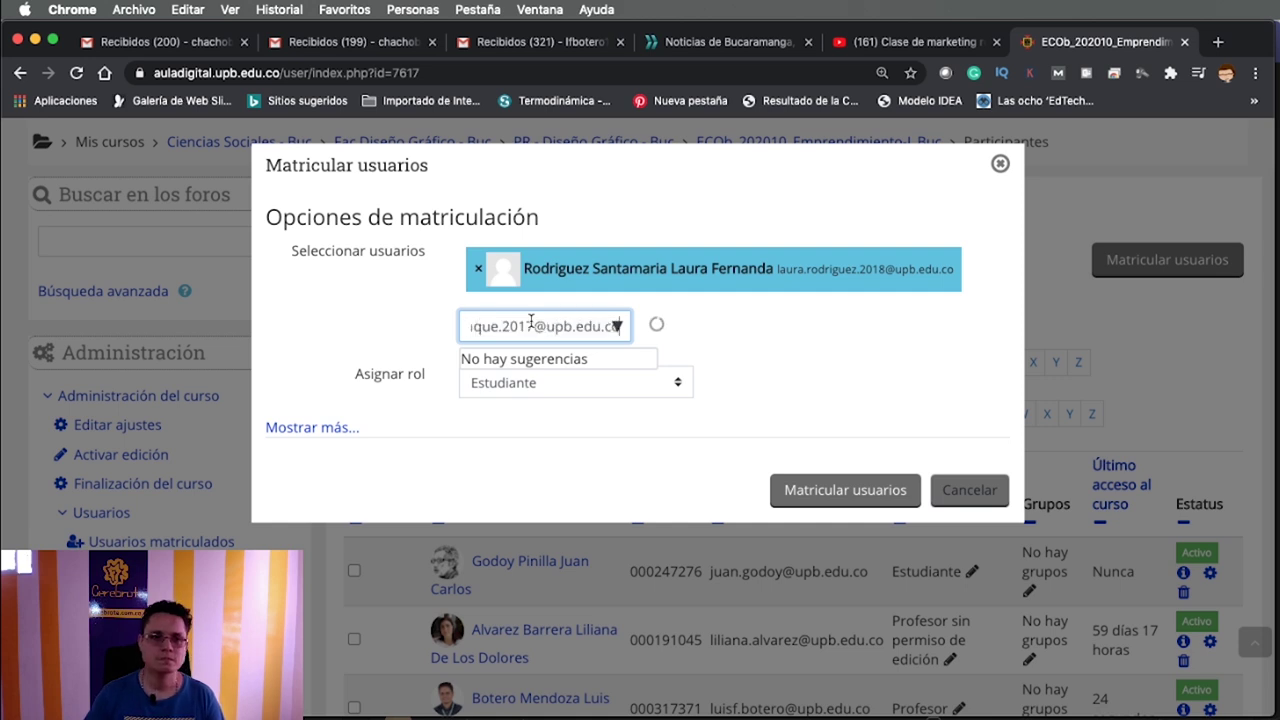
click(572, 378)
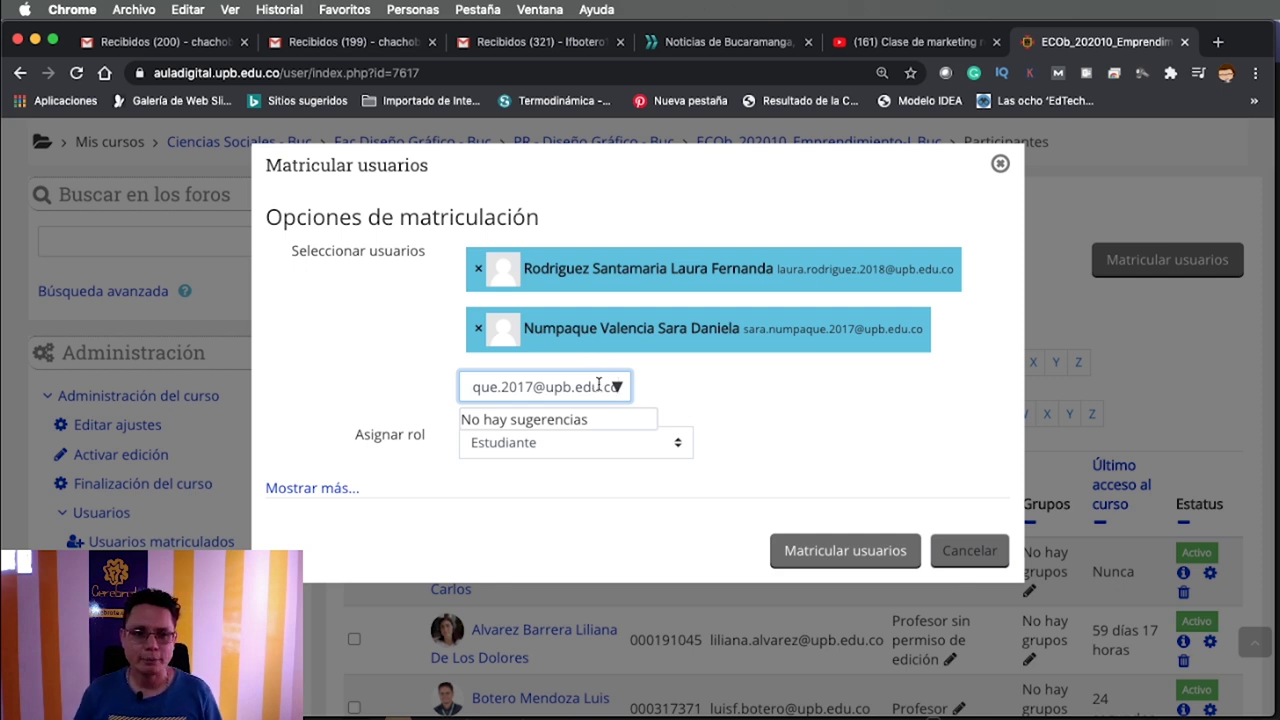
key(super+a)
key(BackSpace)
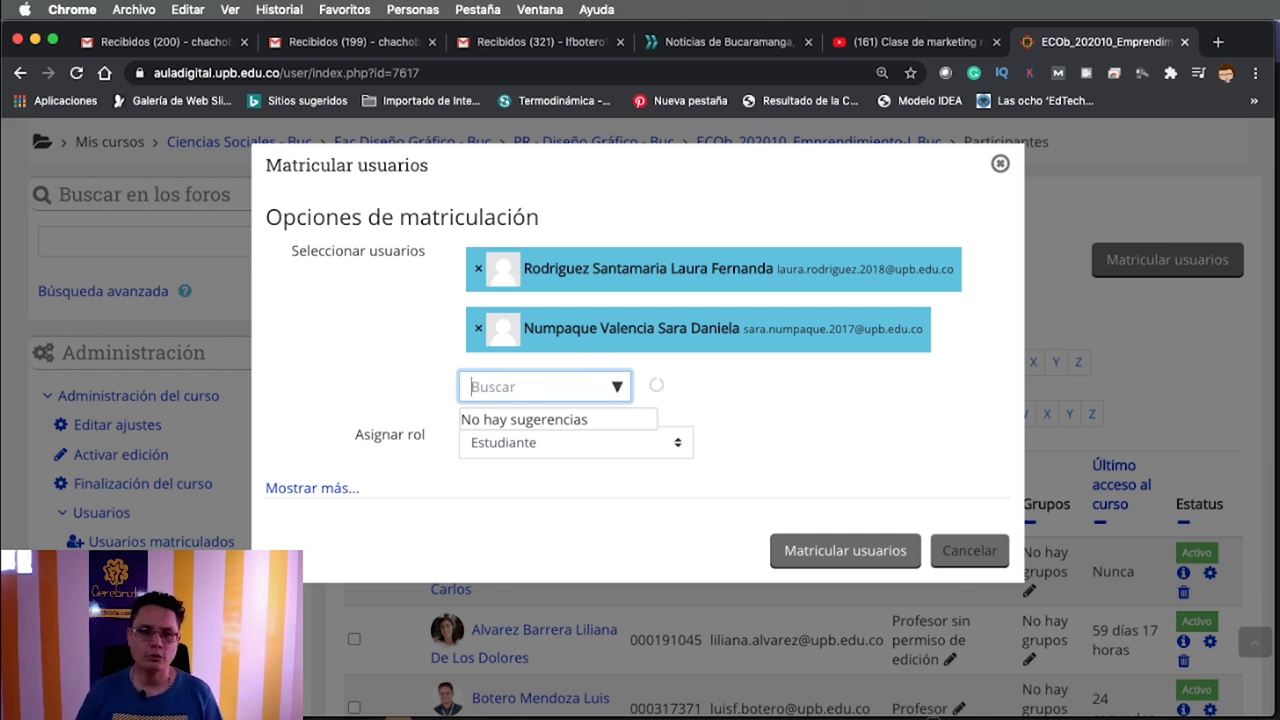
Enrol the two selected users in the course with the Estudiante role.
click(770, 470)
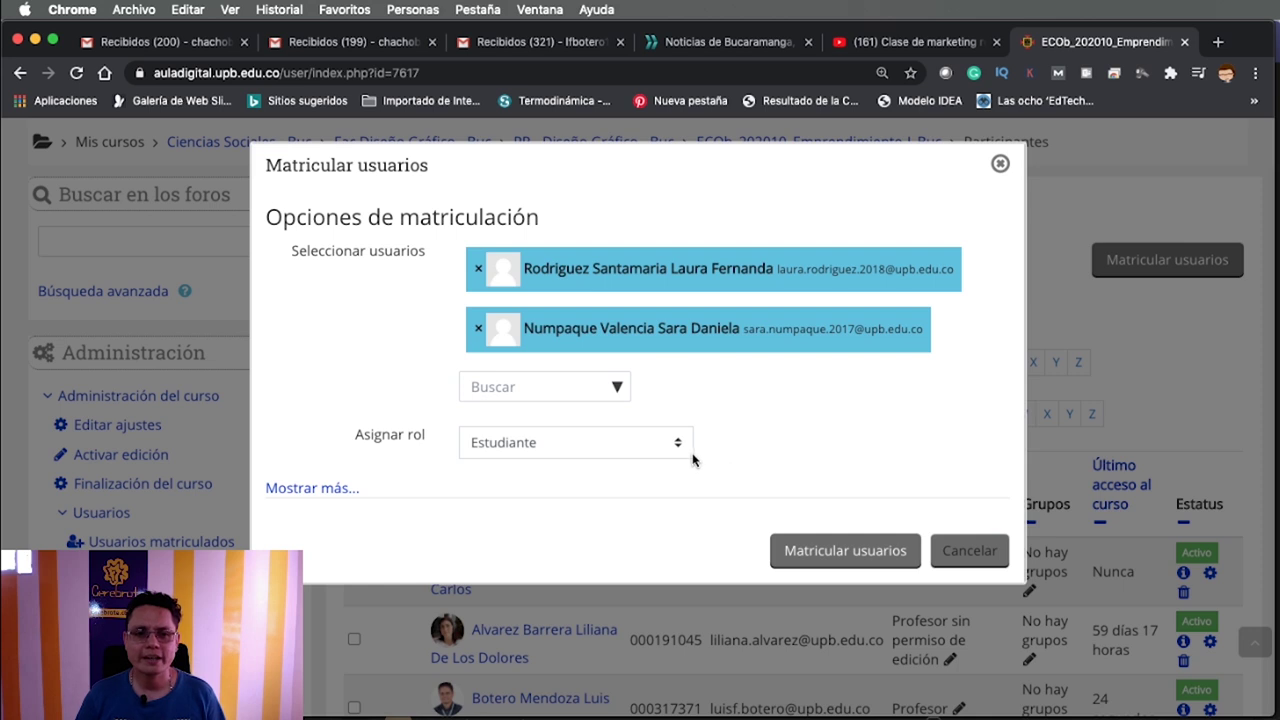
click(677, 446)
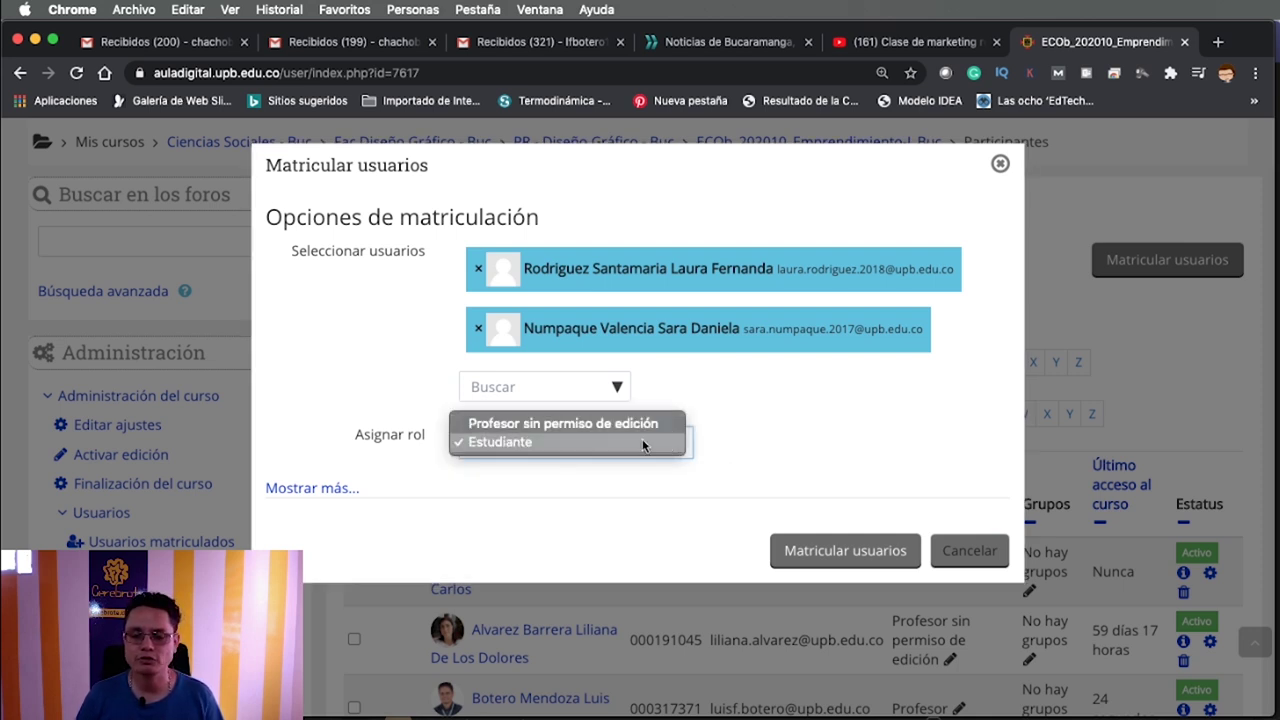
click(643, 445)
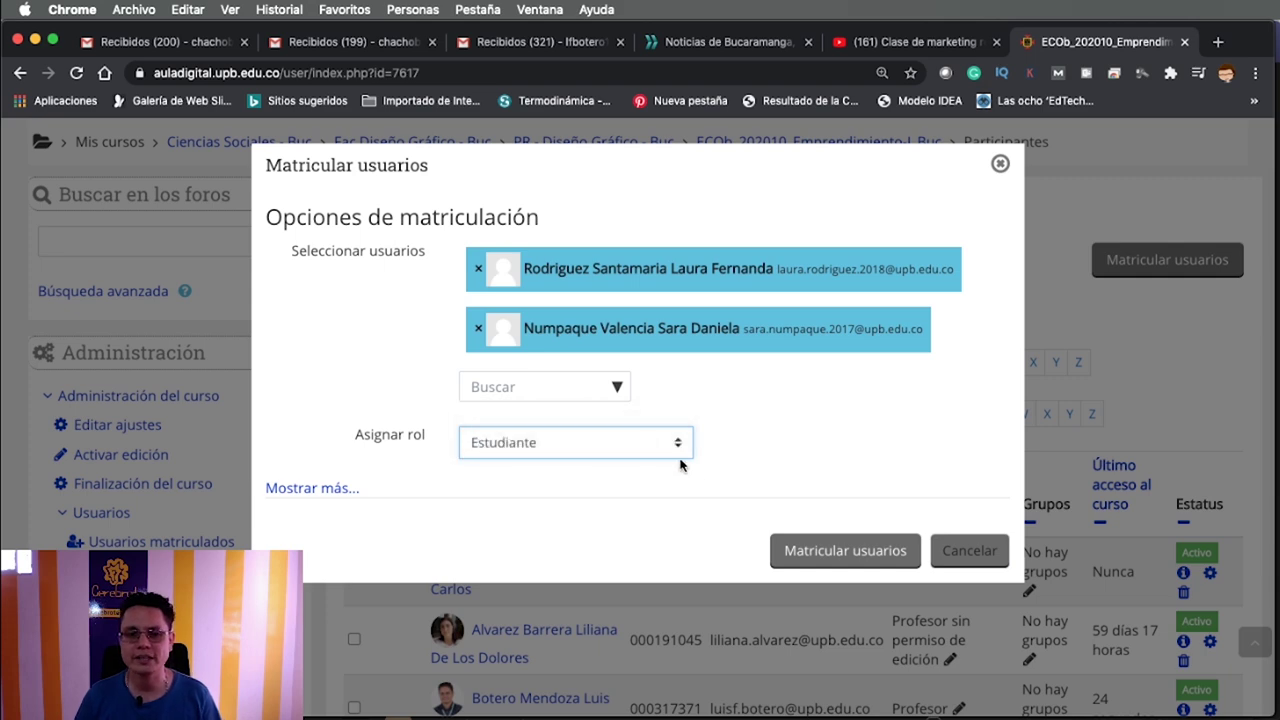
click(820, 558)
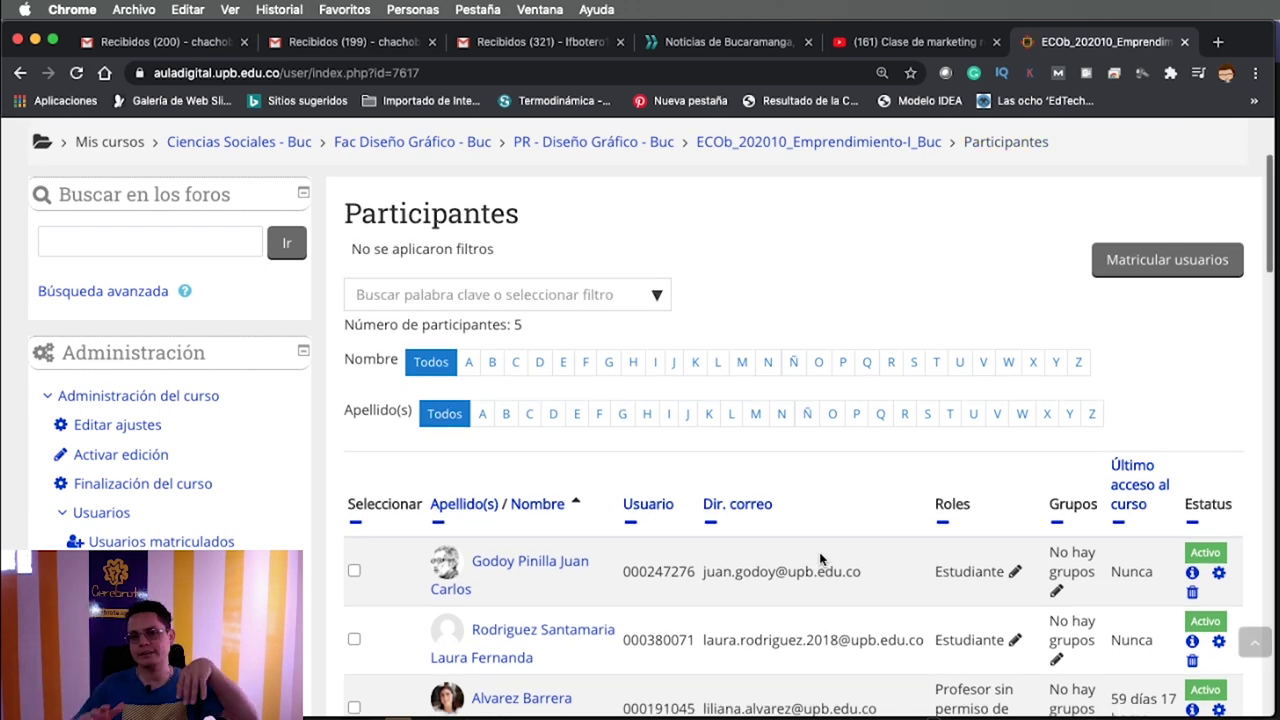
Review the updated participants list and open the PR - Diseño Gráfico - Buc course category.
scroll(820, 558, down, 5)
scroll(820, 559, up, 5)
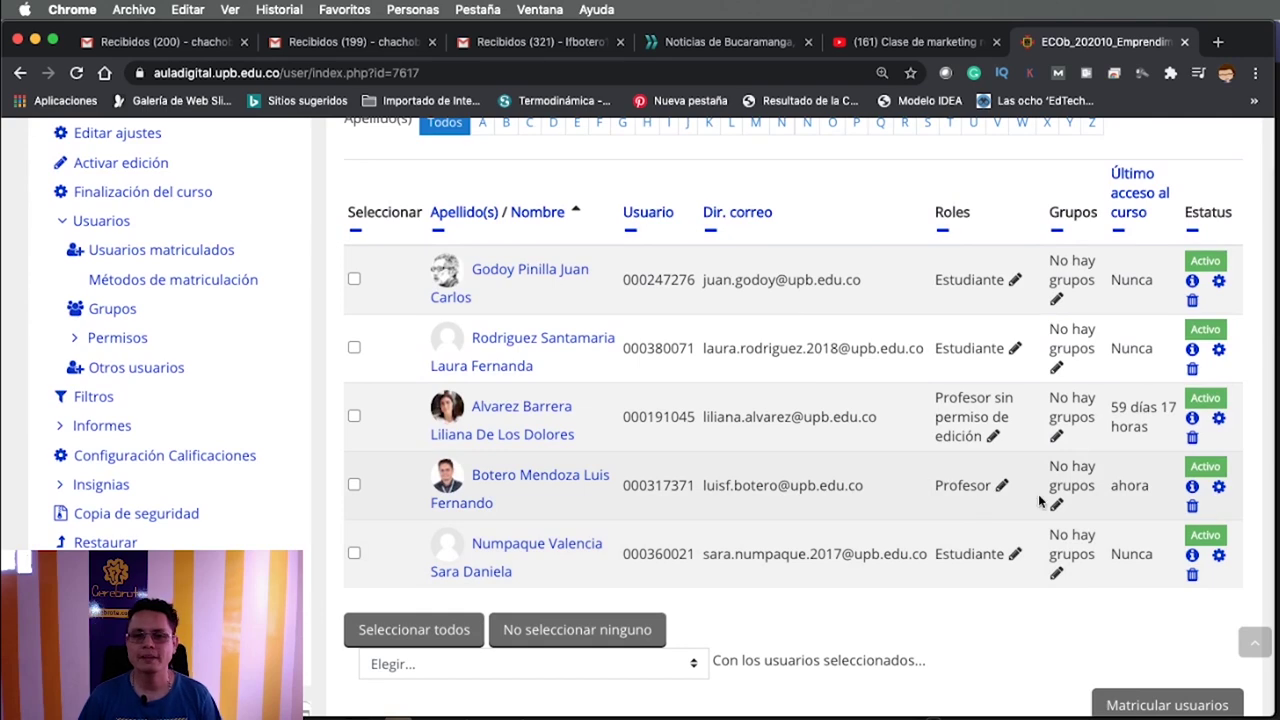
scroll(1076, 505, up, 1)
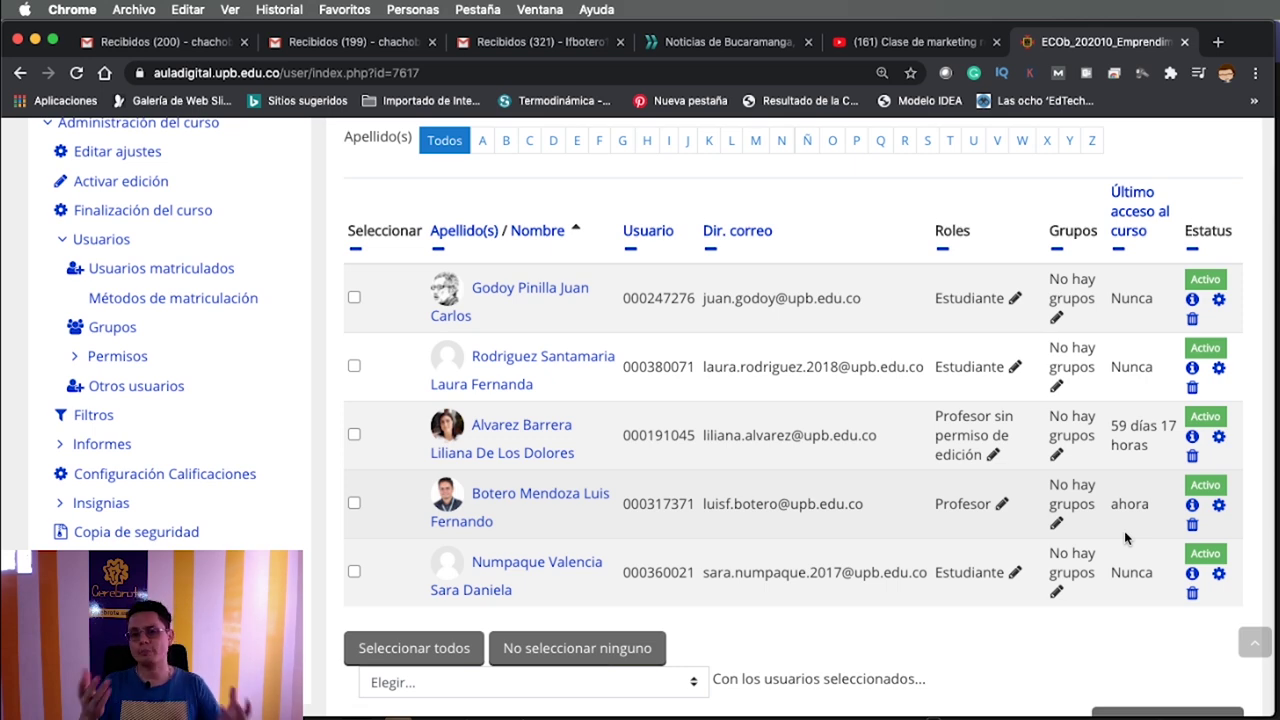
scroll(1108, 397, up, 5)
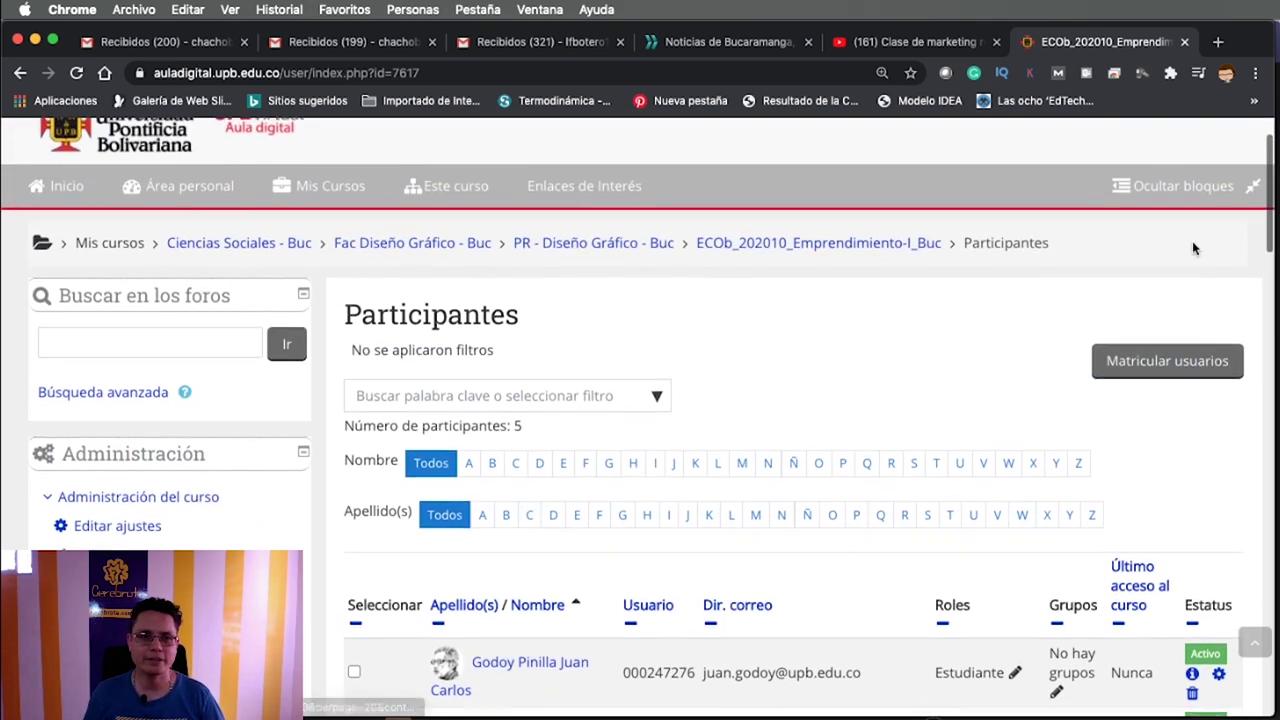
click(596, 249)
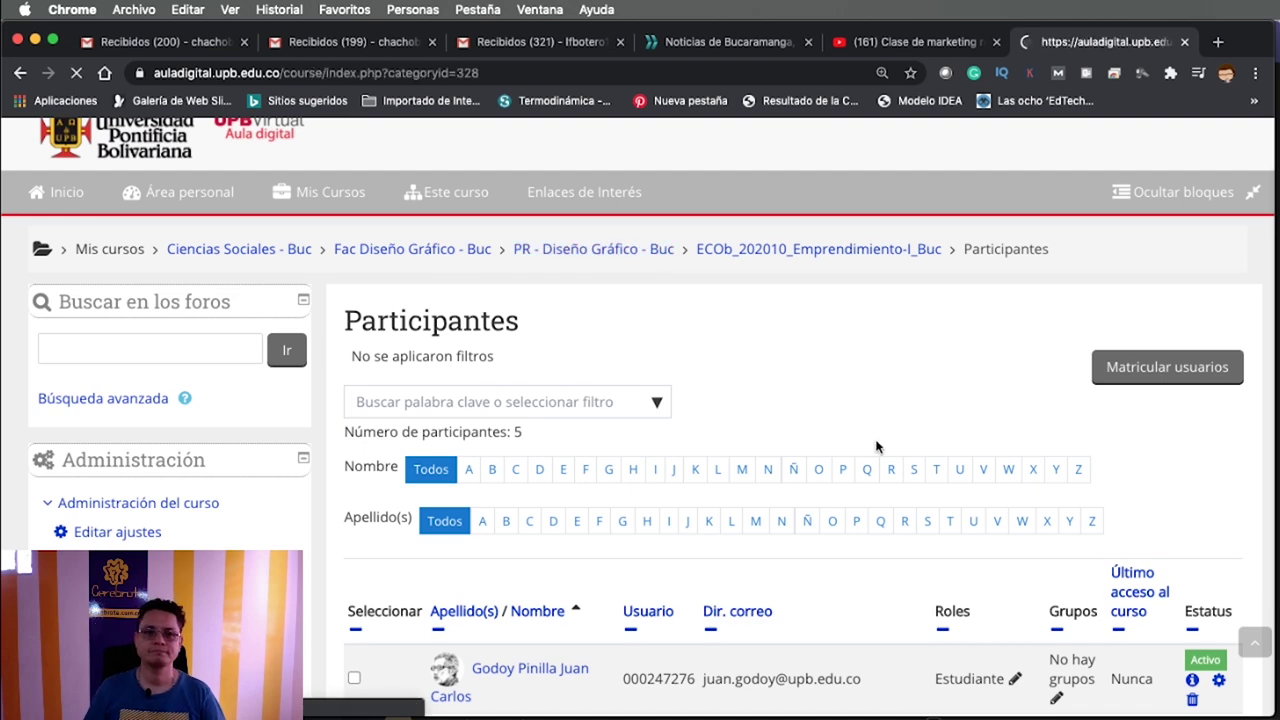
scroll(737, 571, down, 5)
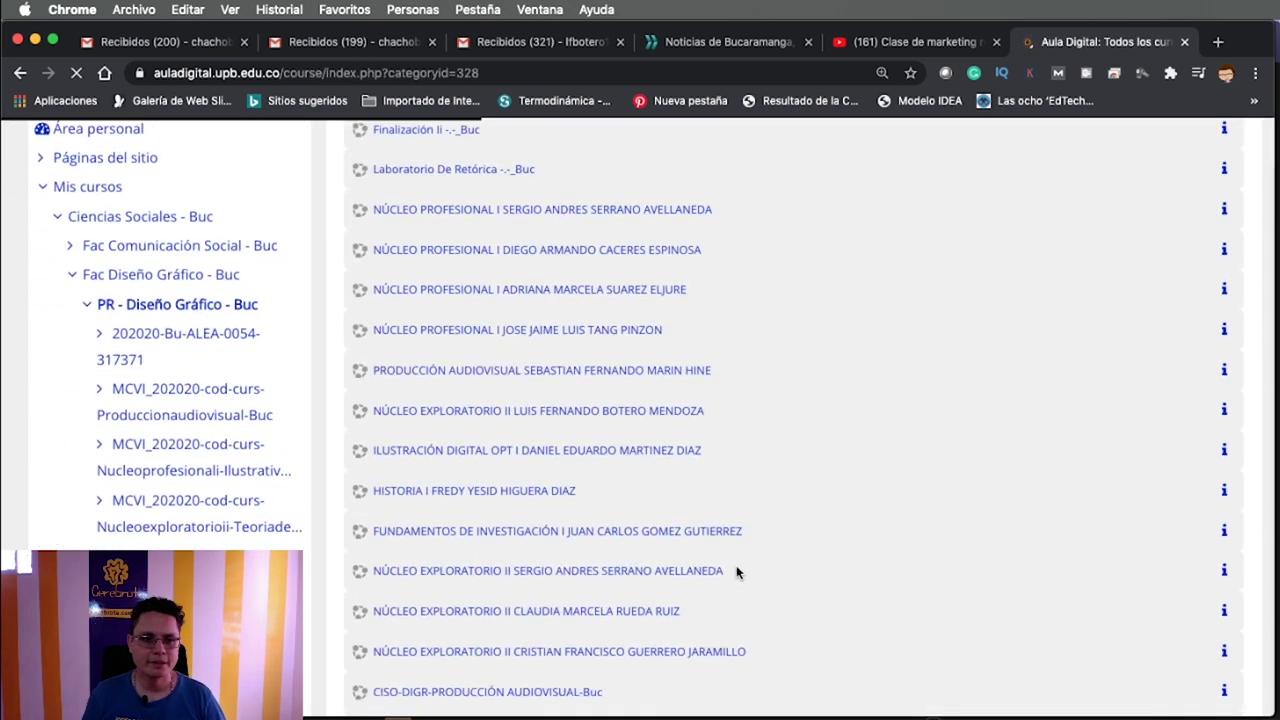
scroll(737, 571, down, 4)
scroll(737, 571, up, 10)
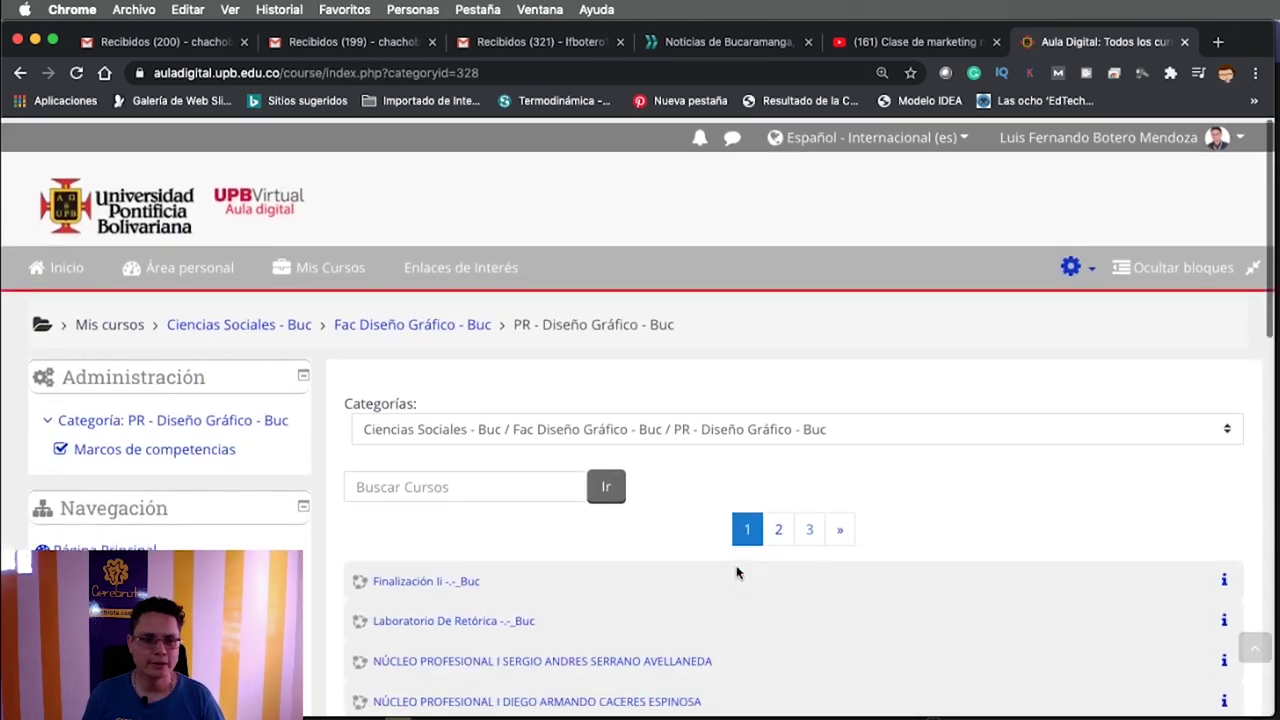
Search the courses for "emprendimiento" and open the Emprendimiento-I_Buc course from the results.
click(469, 481)
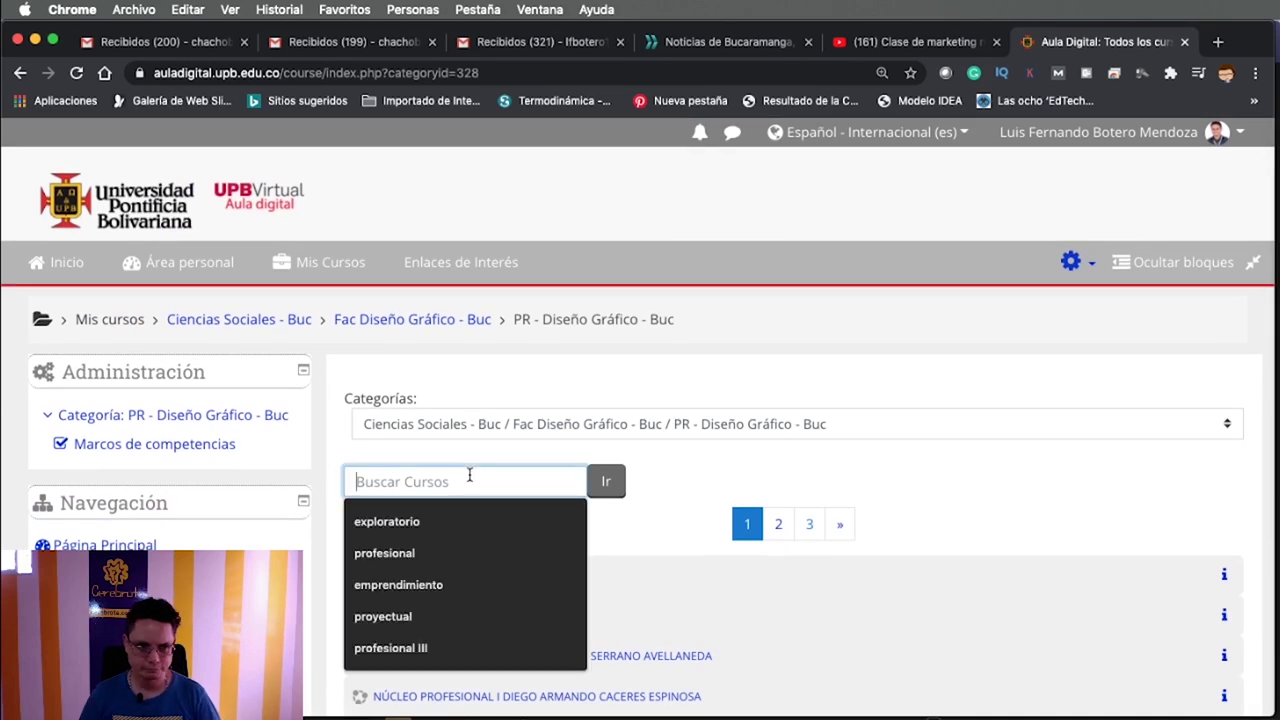
click(448, 592)
click(606, 483)
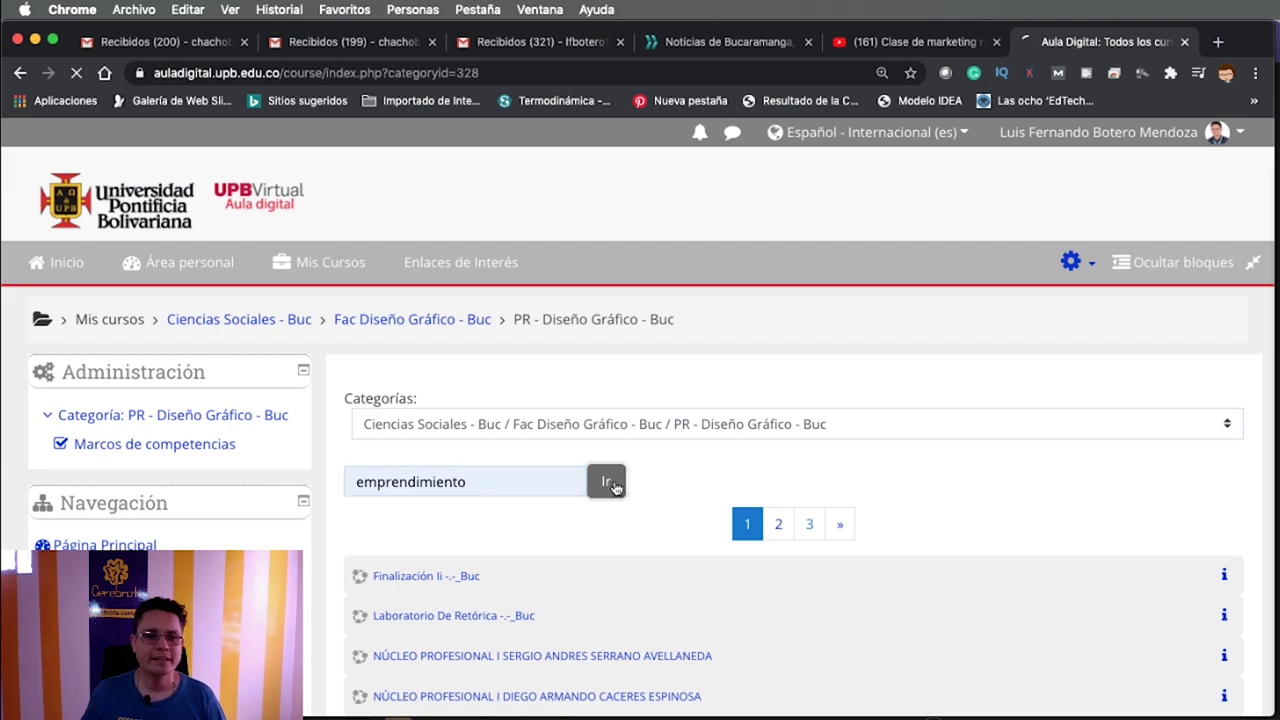
scroll(640, 490, down, 10)
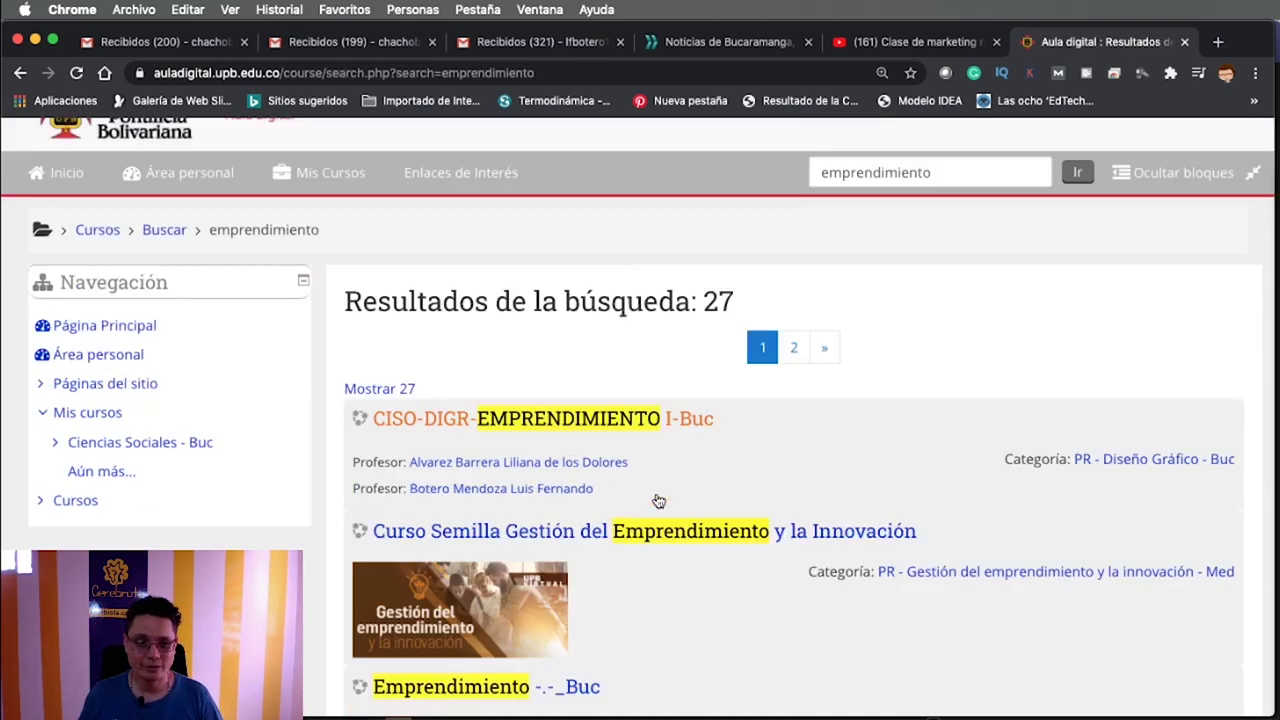
scroll(658, 500, down, 15)
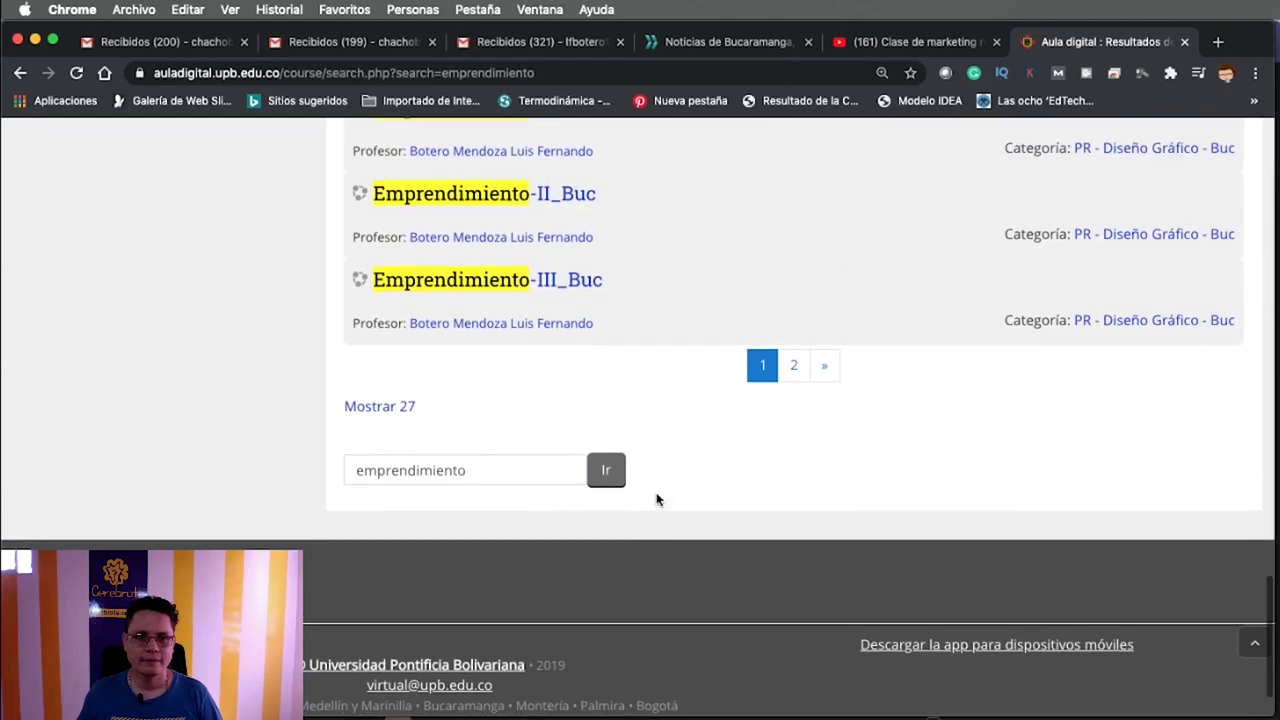
scroll(656, 500, up, 3)
click(486, 334)
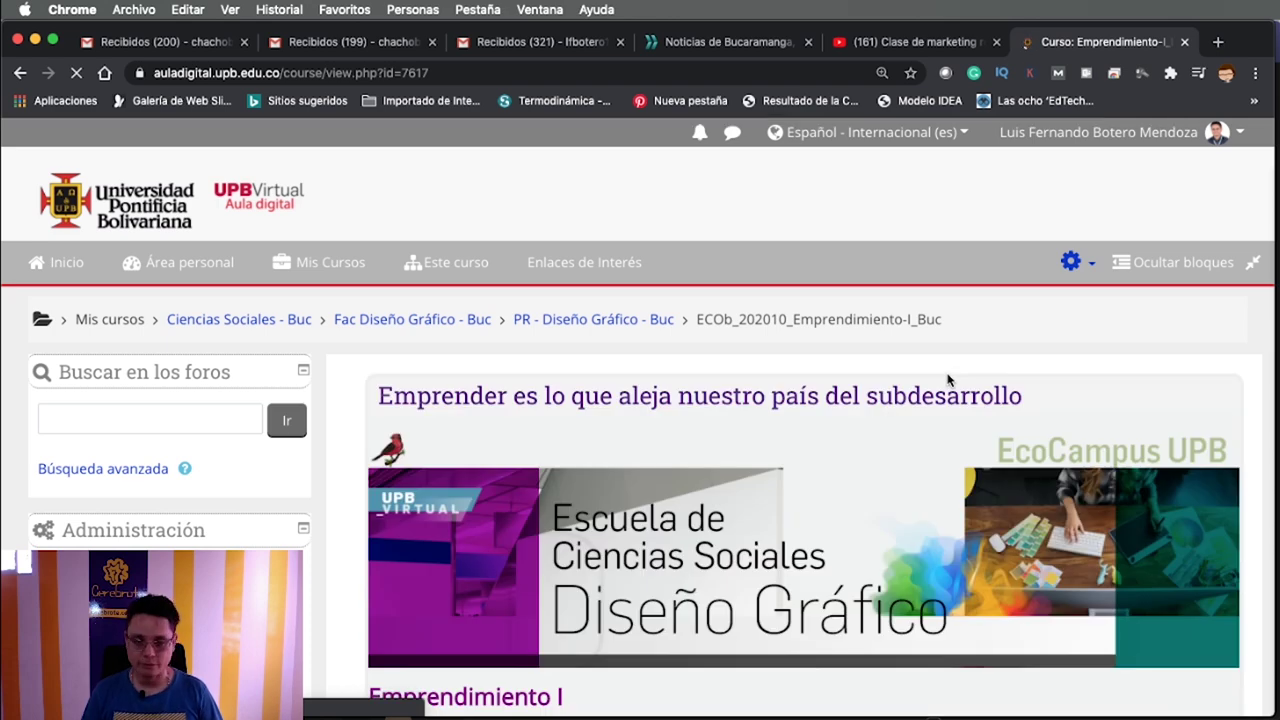
Set the page zoom to 100% and look through the Emprendimiento I course page down to the Unidad 1 evaluation criteria.
key(super+minus)
key(super+minus)
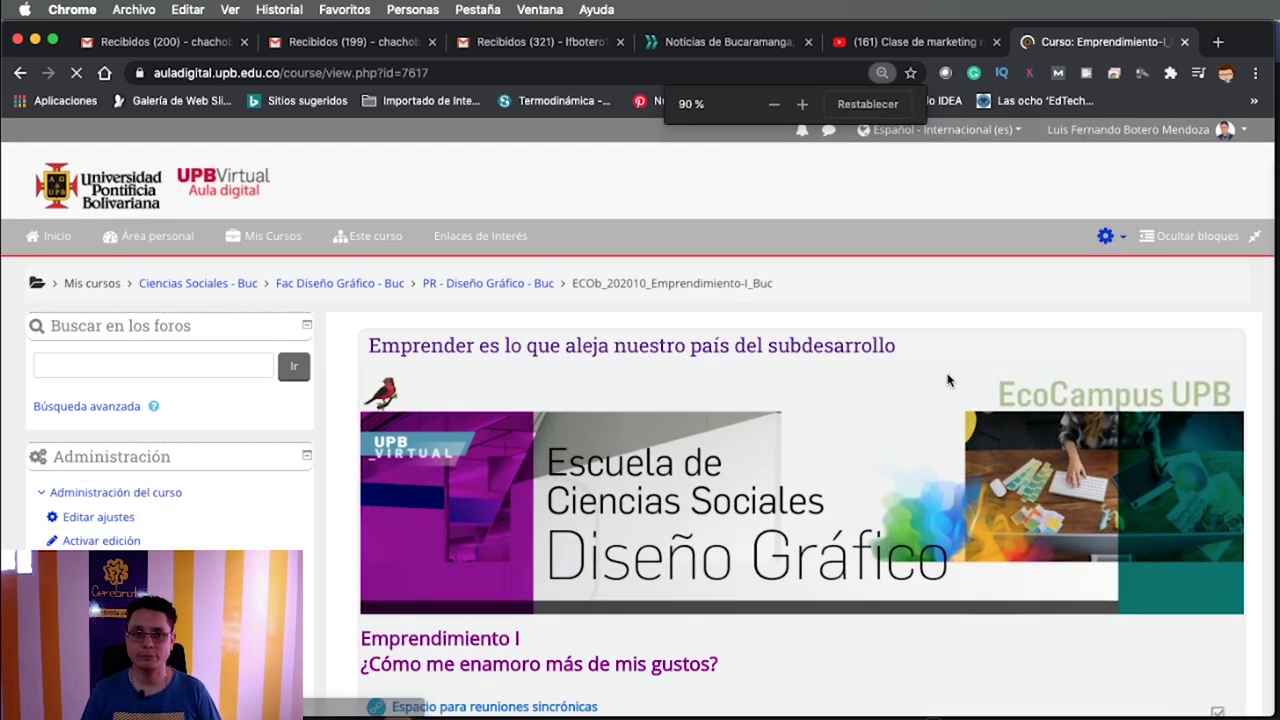
key(super+plus)
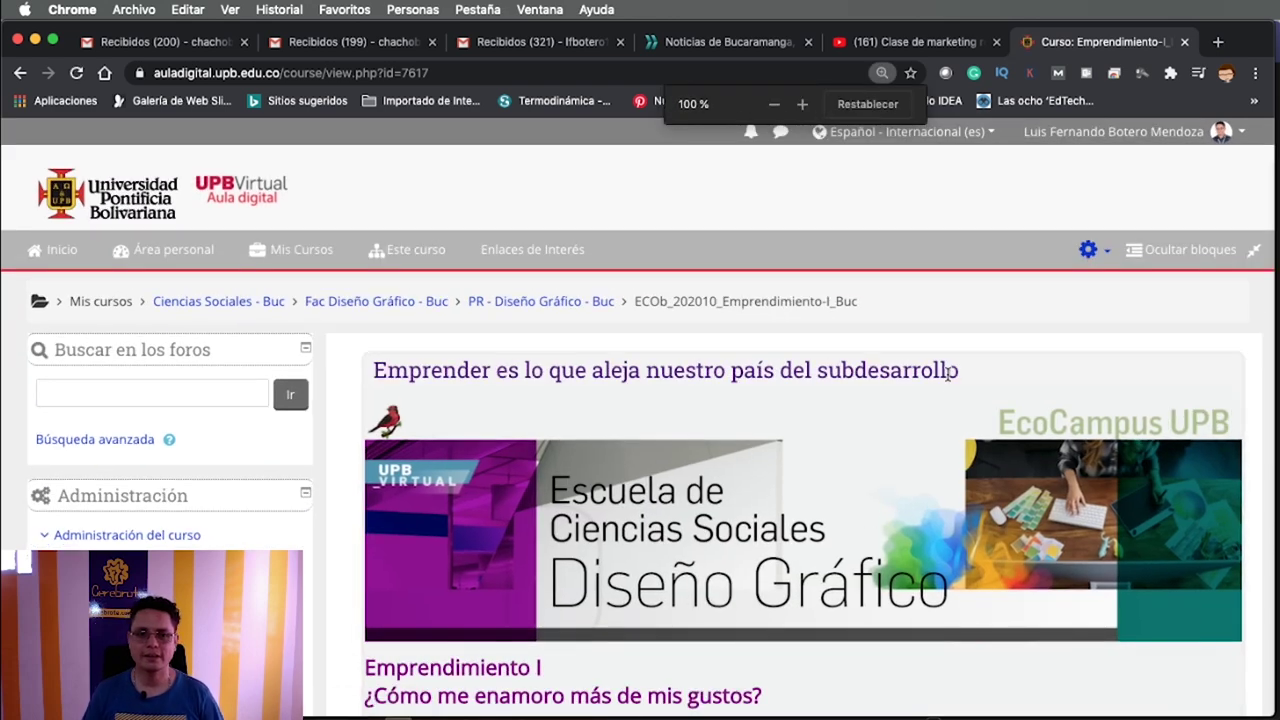
scroll(977, 456, down, 10)
scroll(977, 464, up, 3)
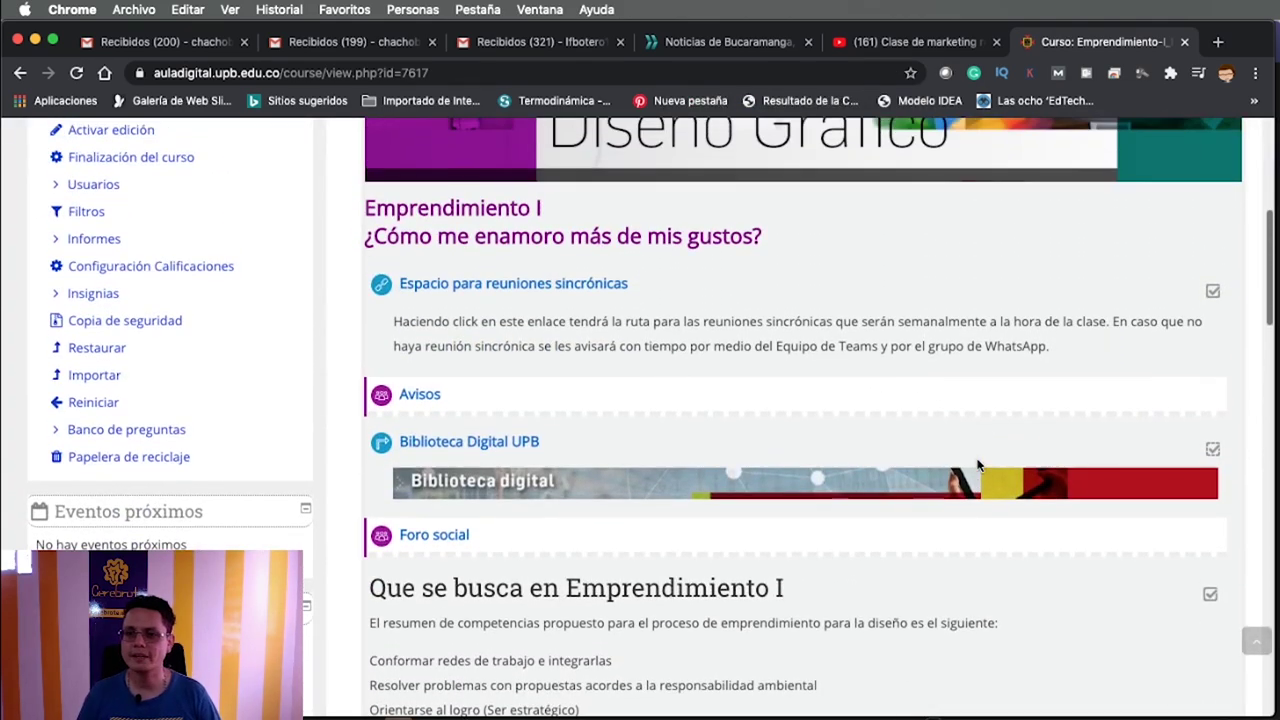
scroll(978, 465, down, 4)
scroll(978, 464, down, 10)
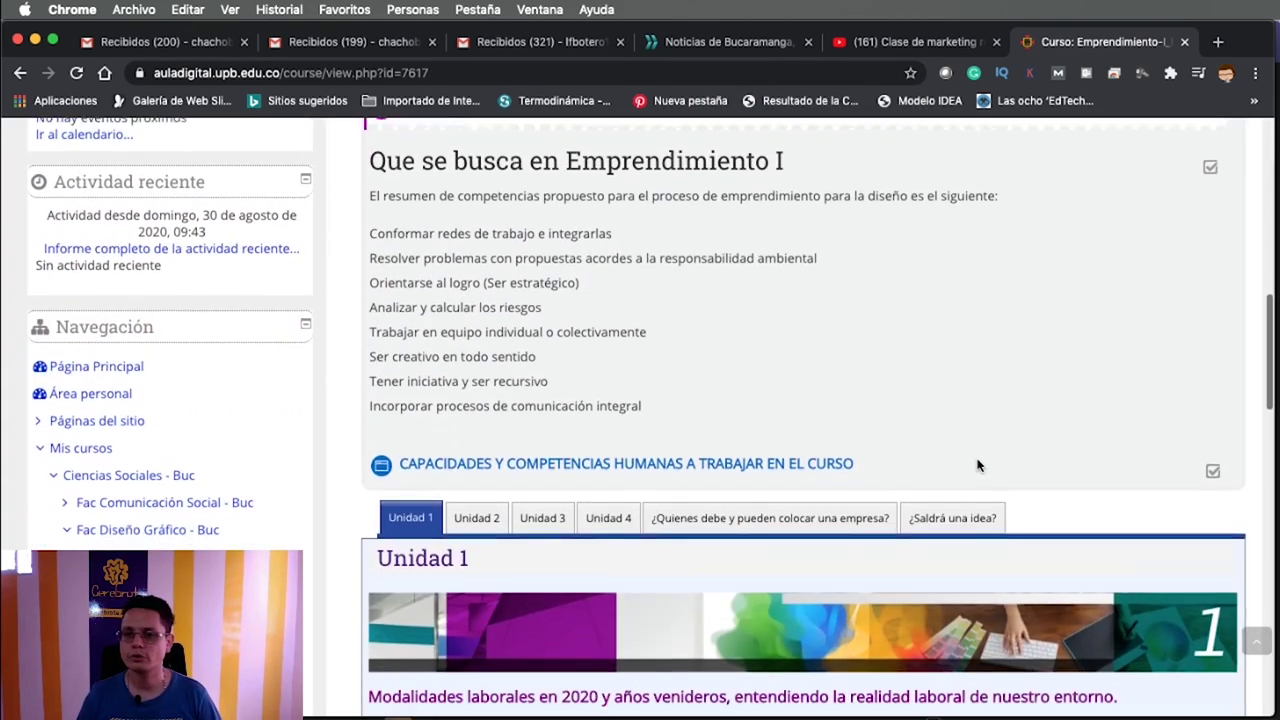
scroll(770, 418, down, 10)
scroll(776, 418, down, 2)
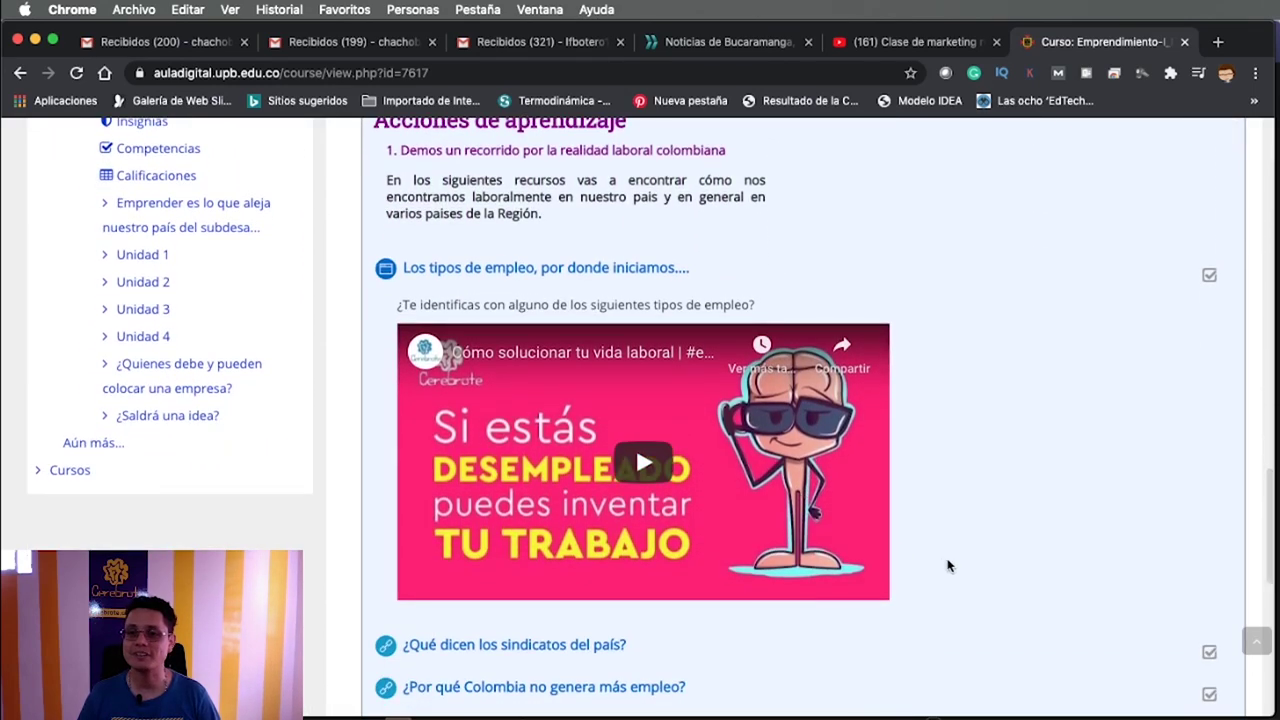
scroll(966, 566, down, 2)
scroll(966, 566, down, 8)
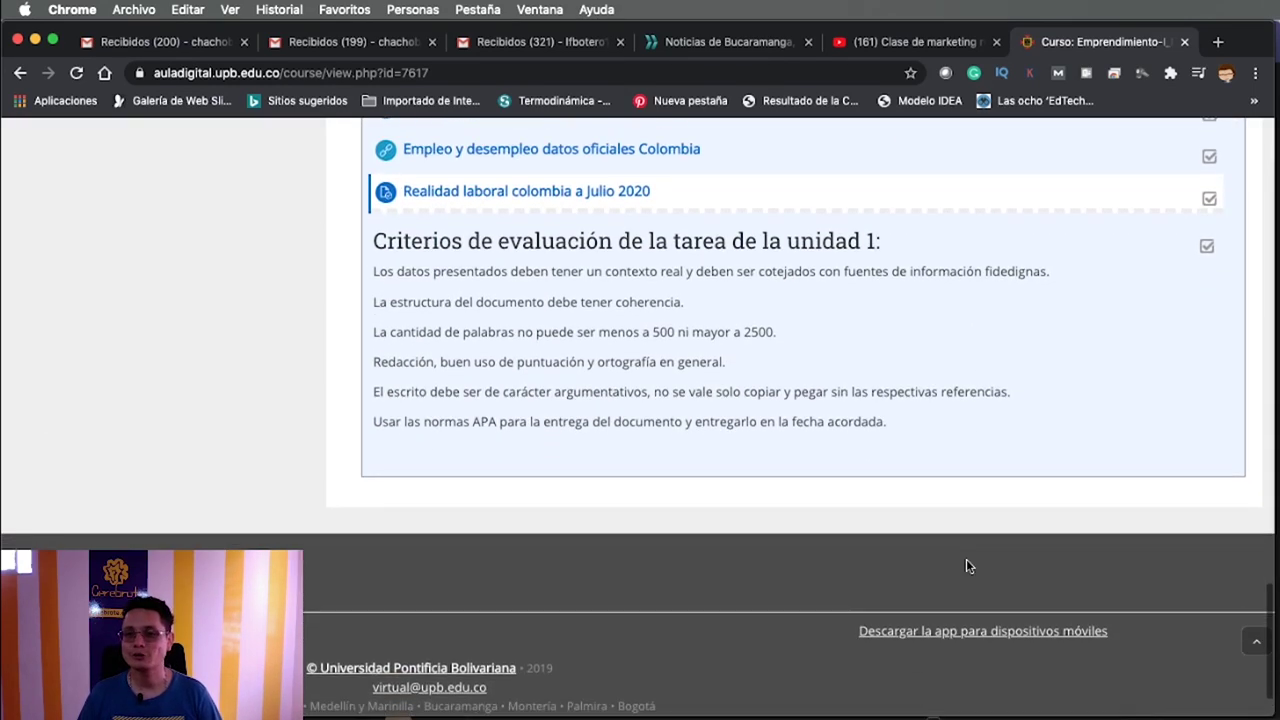
scroll(966, 566, up, 18)
scroll(966, 566, up, 15)
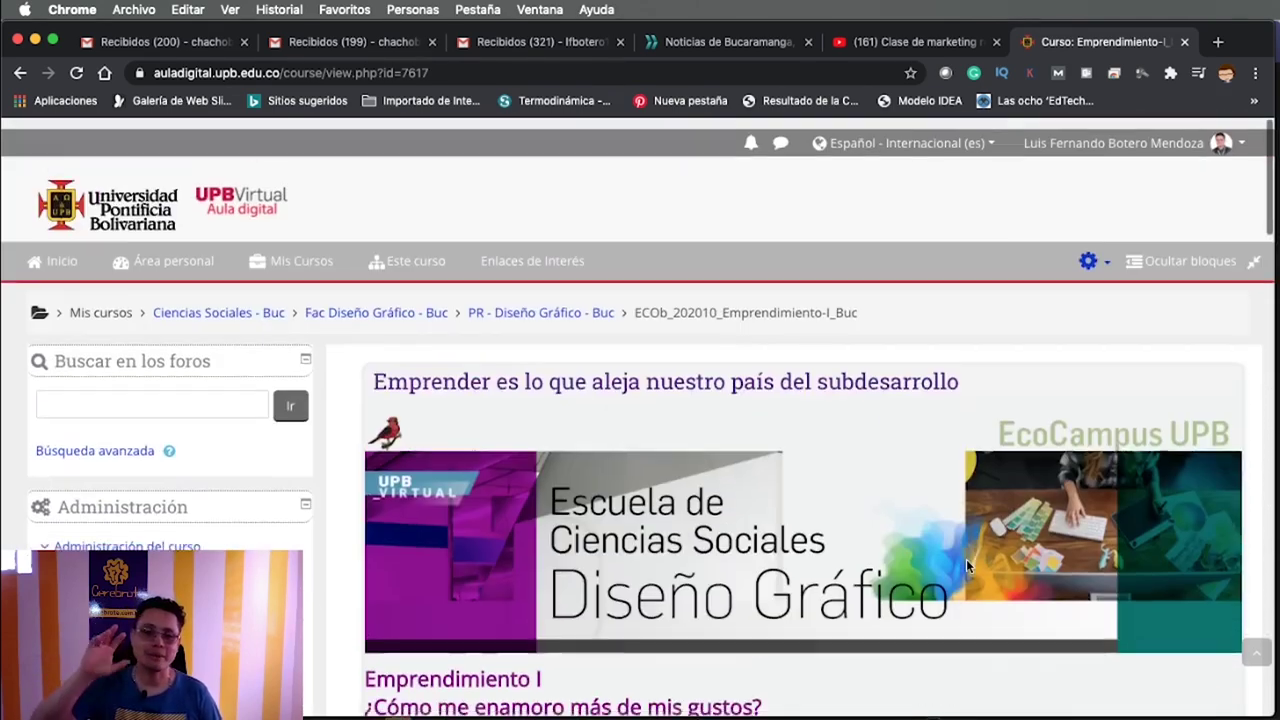